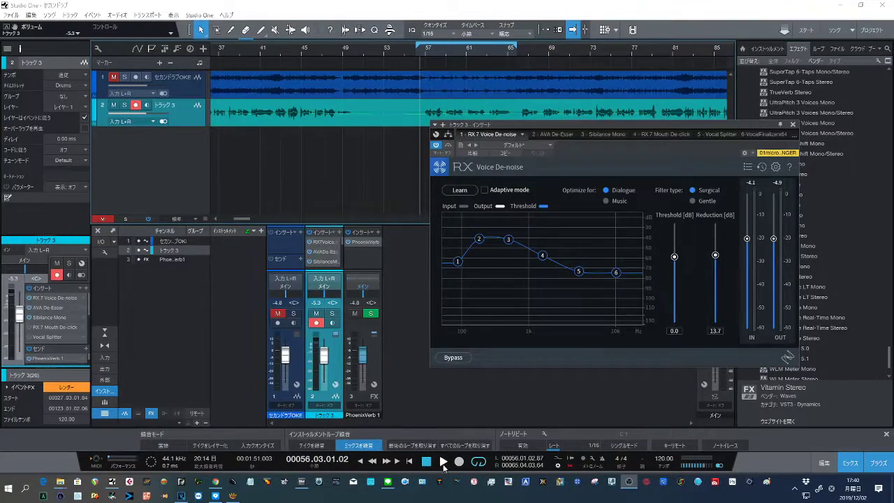
Play the vocal track from bar 56 and mute the PhoenixVerb reverb channel
{"action": "left_click", "coordinate": [444, 462]}
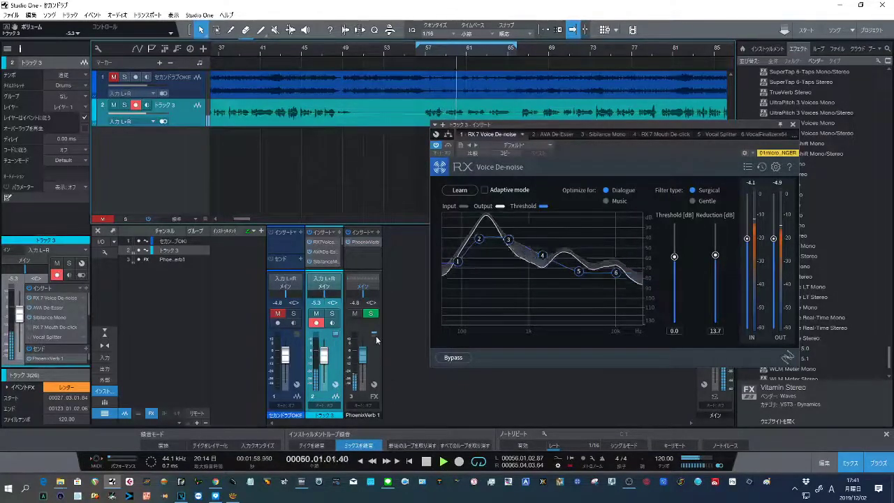
{"action": "left_click", "coordinate": [355, 313]}
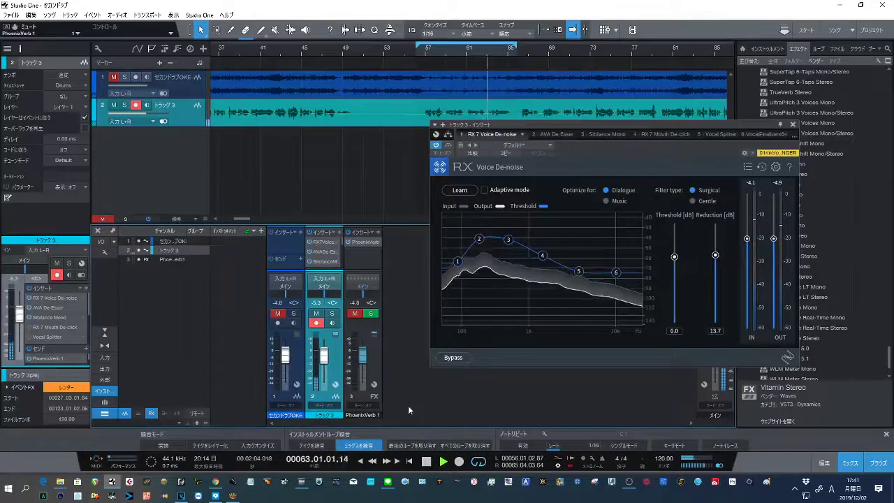
{"action": "left_click", "coordinate": [426, 463]}
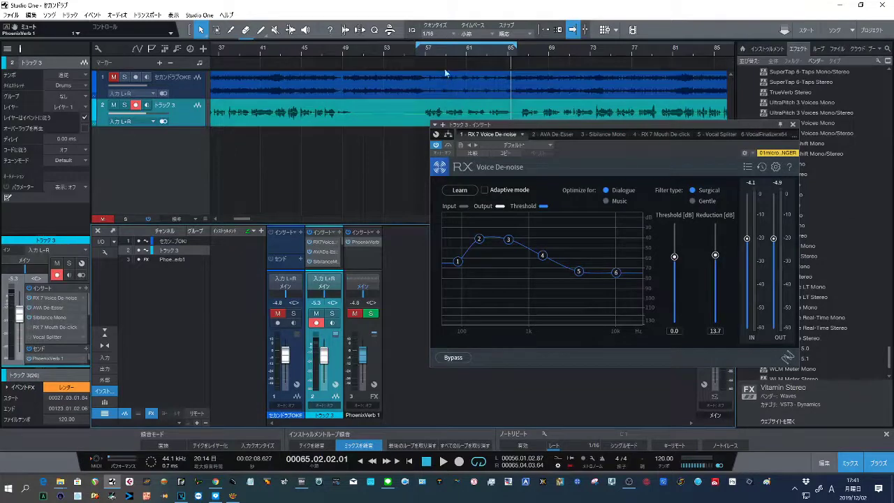
Shorten the loop range to the silent passage in bar 56 before the vocal enters and play it
{"action": "left_click_drag", "start_coordinate": [517, 46], "coordinate": [445, 49]}
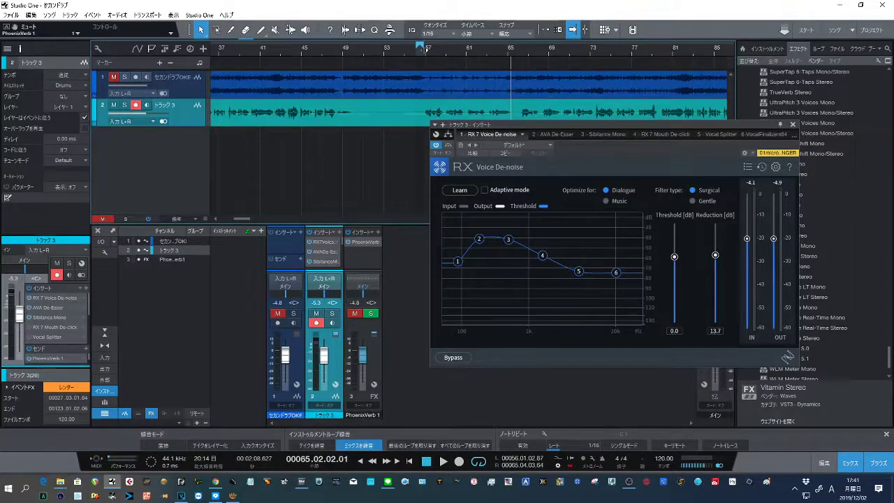
{"action": "left_click", "coordinate": [419, 50]}
{"action": "scroll", "coordinate": [418, 49], "scroll_direction": "up", "scroll_amount": 4}
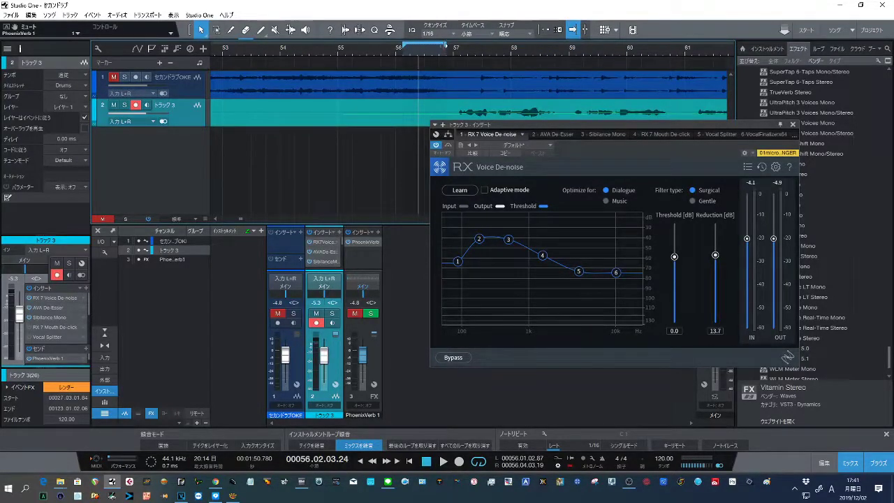
{"action": "left_click", "coordinate": [413, 54]}
{"action": "key", "text": "space"}
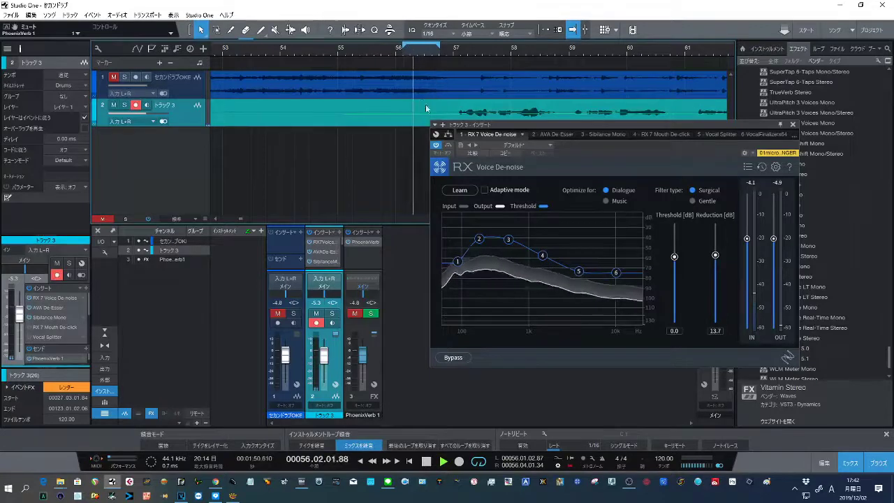
Learn the noise profile in RX 7 Voice De-noise from the looped passage and set Reduction to 12.7 dB
{"action": "left_click", "coordinate": [459, 191]}
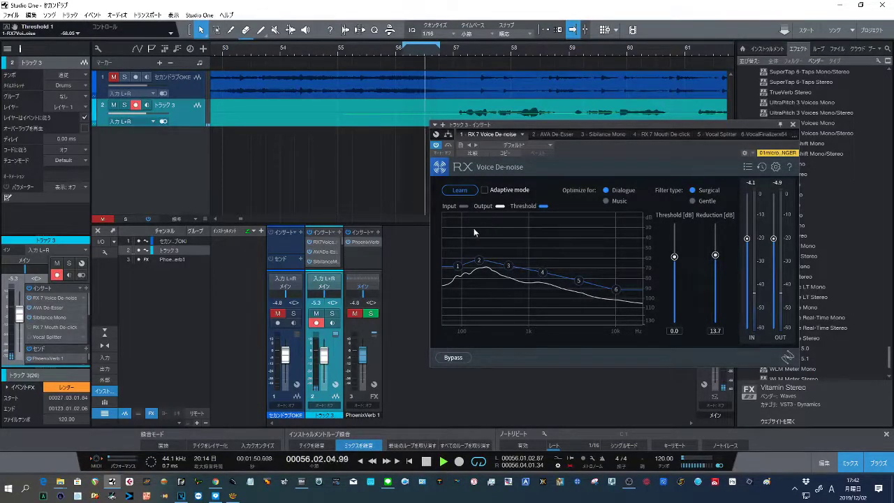
{"action": "left_click", "coordinate": [459, 190]}
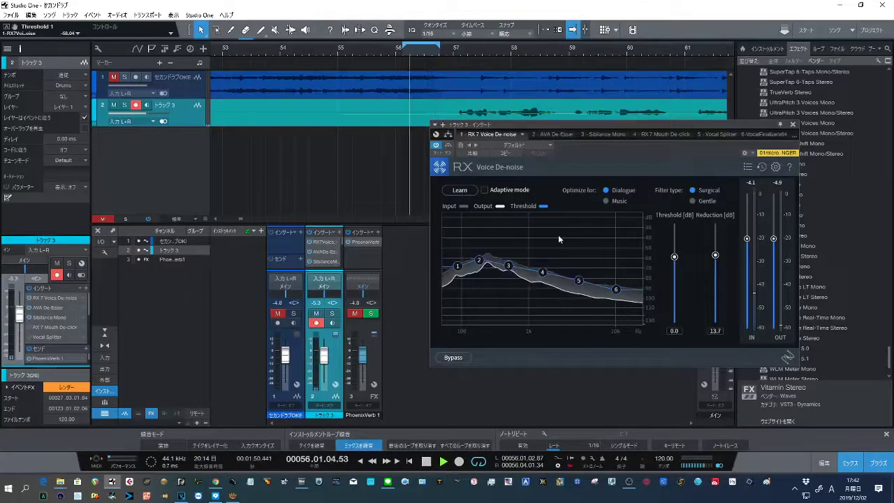
{"action": "mouse_move", "coordinate": [716, 256]}
{"action": "left_mouse_down"}
{"action": "mouse_move", "coordinate": [718, 308]}
{"action": "mouse_move", "coordinate": [715, 262]}
{"action": "left_mouse_up"}
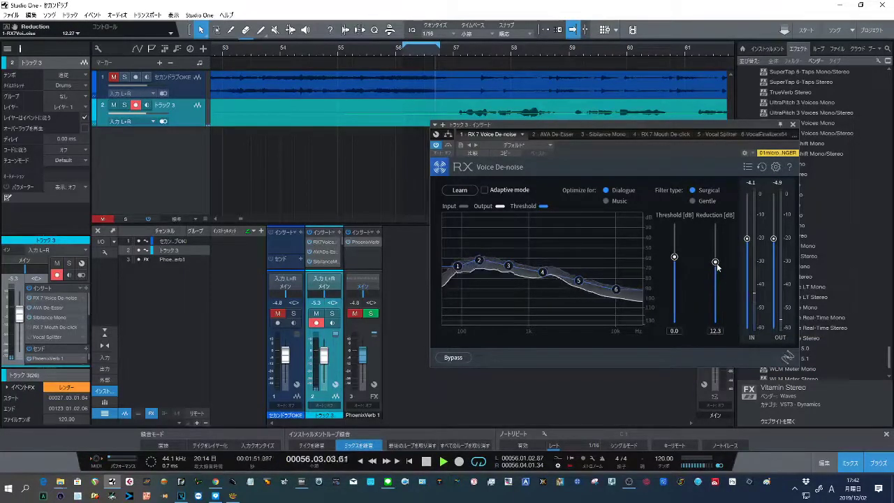
{"action": "left_click_drag", "start_coordinate": [717, 264], "coordinate": [716, 262]}
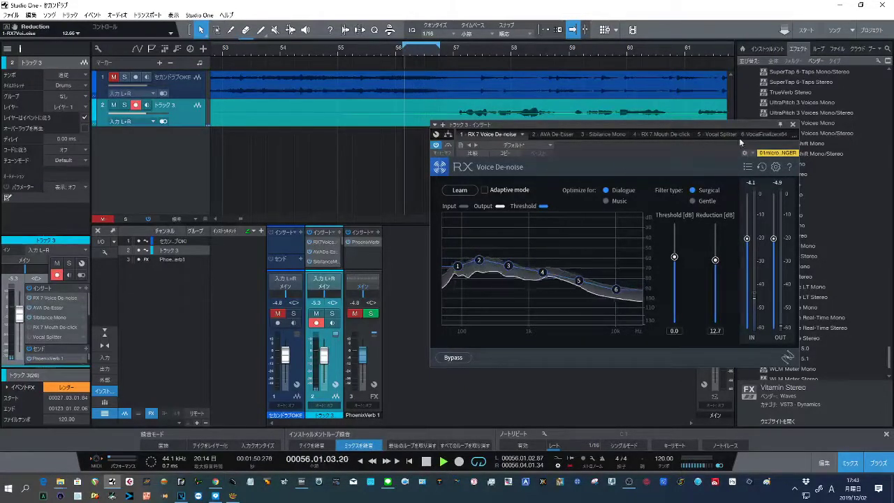
{"action": "left_click", "coordinate": [793, 125]}
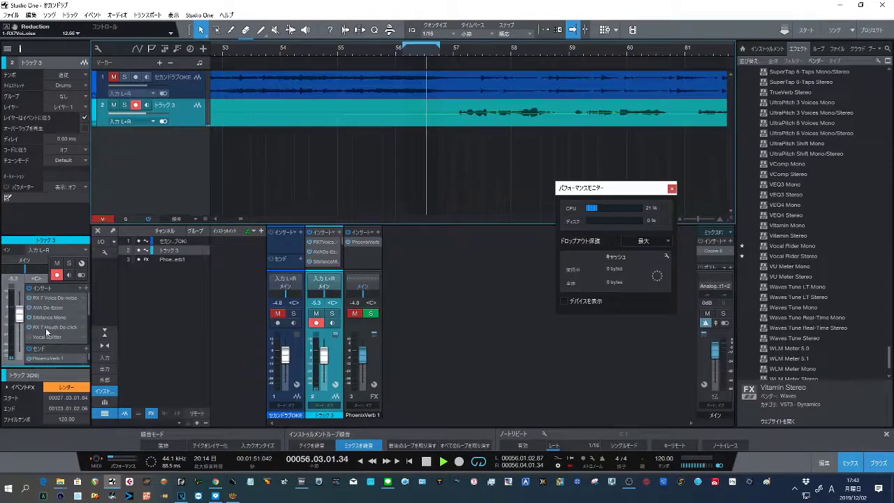
Set RX 7 Mouth De-click on Track 3 to Sensitivity 5.2 and Frequency skew 1.5 while listening to the vocal
{"action": "left_click", "coordinate": [45, 327]}
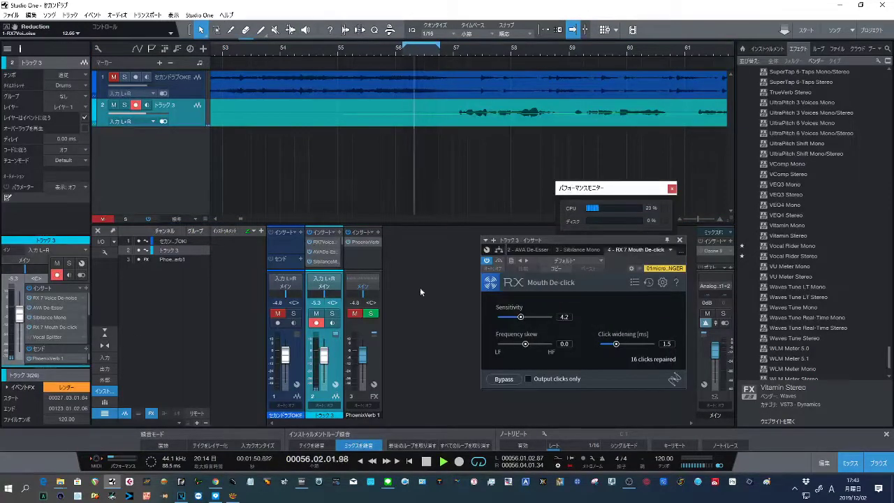
{"action": "left_click_drag", "start_coordinate": [567, 241], "coordinate": [458, 181]}
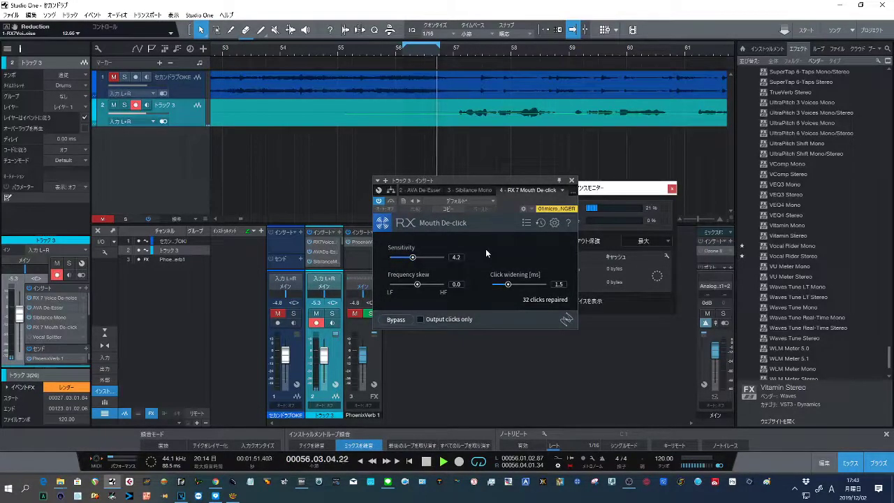
{"action": "left_click", "coordinate": [457, 51]}
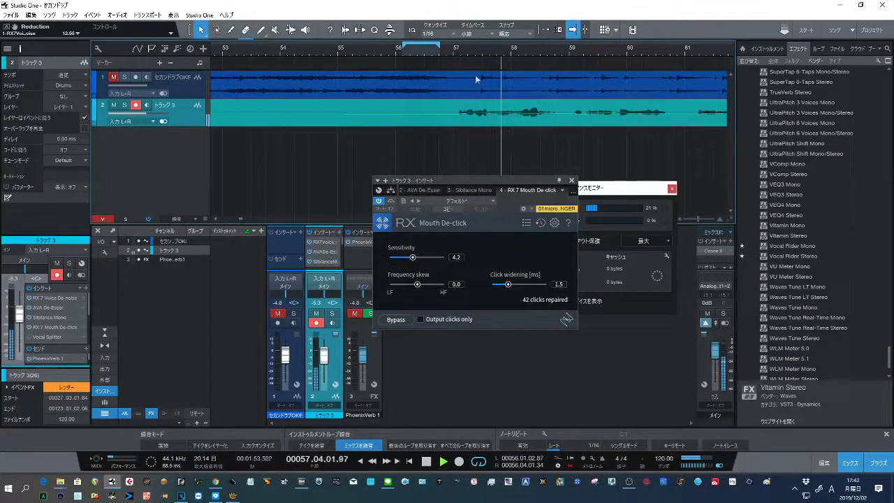
{"action": "left_click", "coordinate": [510, 284]}
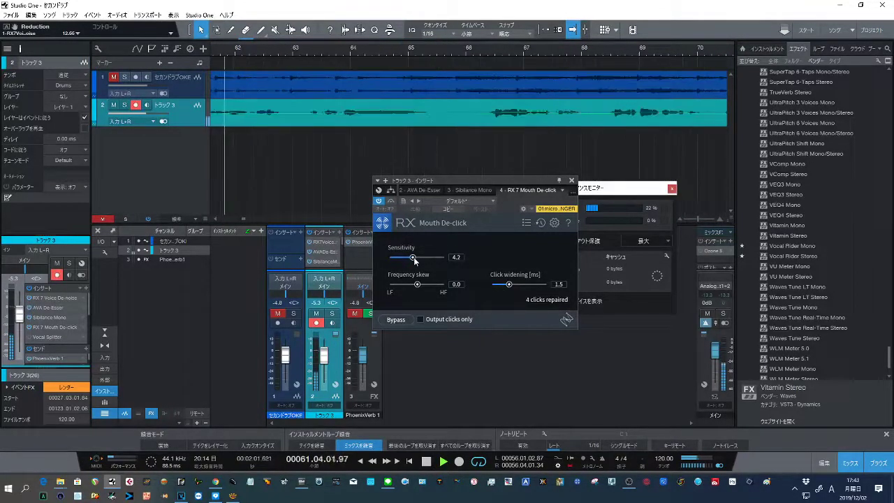
{"action": "left_click_drag", "start_coordinate": [413, 257], "coordinate": [419, 258]}
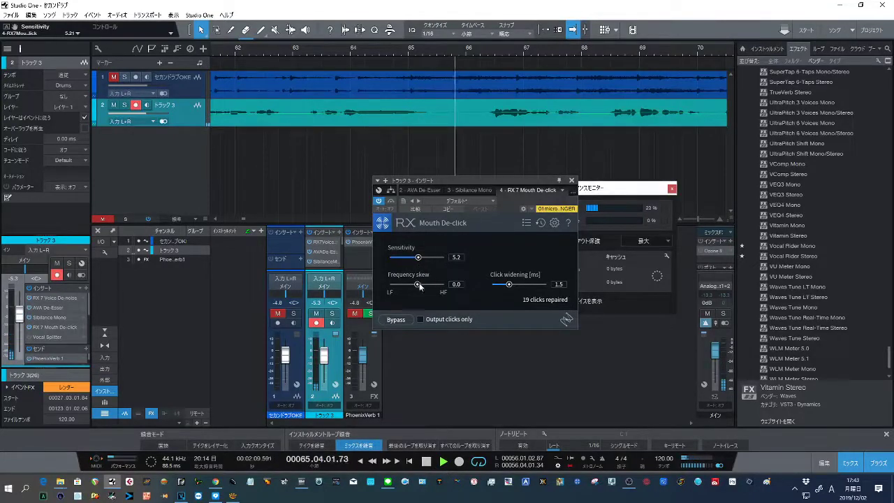
{"action": "left_click_drag", "start_coordinate": [417, 284], "coordinate": [421, 285]}
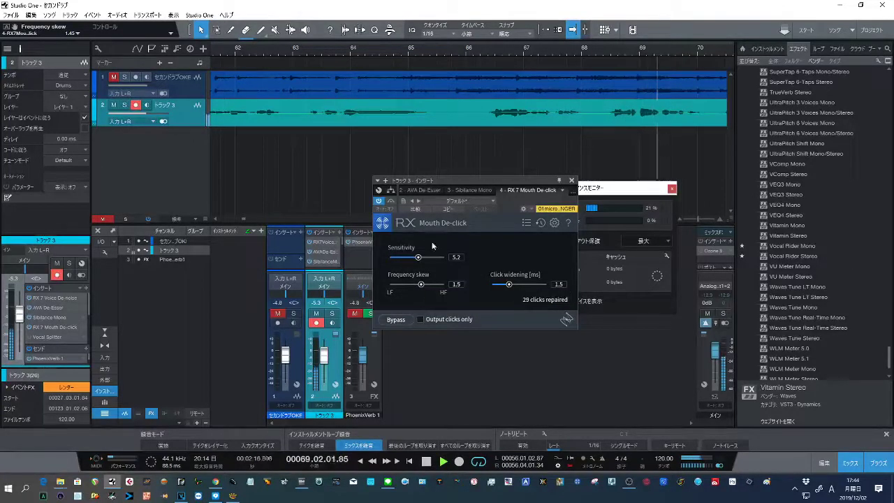
{"action": "left_click", "coordinate": [426, 462]}
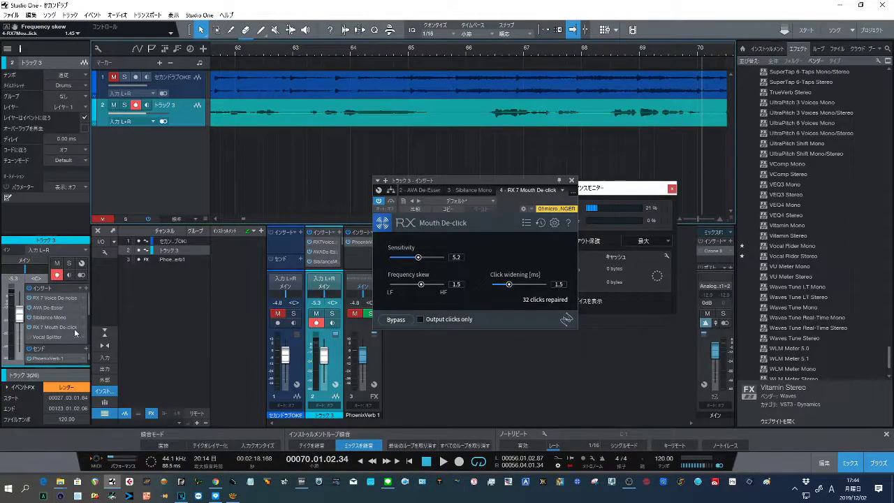
Move RX 7 Mouth De-click directly after RX 7 Voice De-noise in Track 3's insert chain
{"action": "left_click_drag", "start_coordinate": [73, 324], "coordinate": [74, 308]}
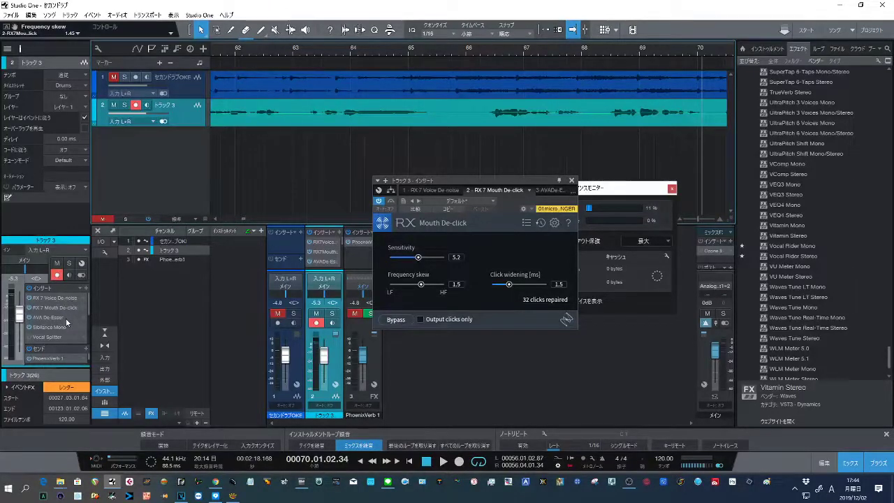
{"action": "left_click", "coordinate": [572, 180]}
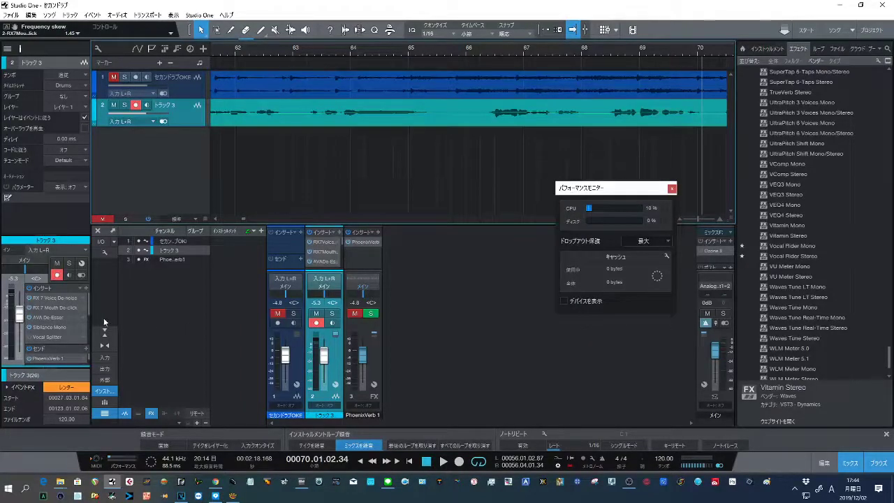
Open Track 3's AVA De-Esser and Sibilance Mono inserts and loop the vocal from about bar 57 to bar 65
{"action": "left_click", "coordinate": [59, 318]}
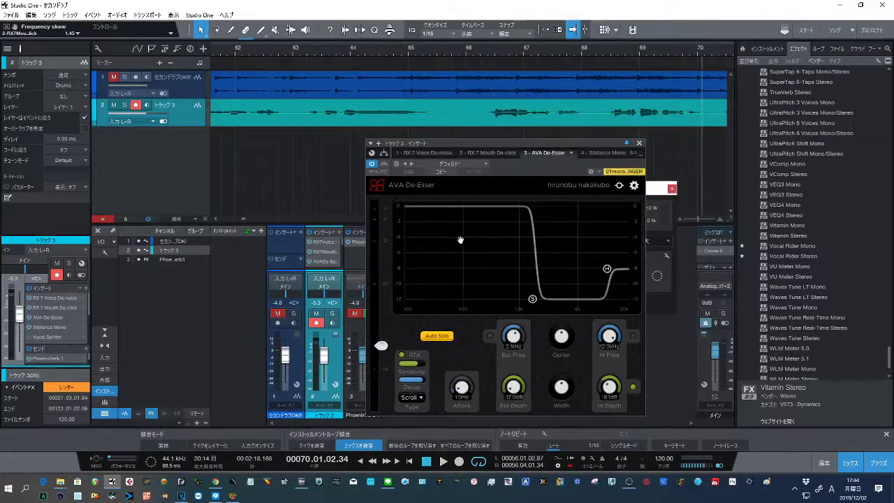
{"action": "left_click", "coordinate": [54, 328]}
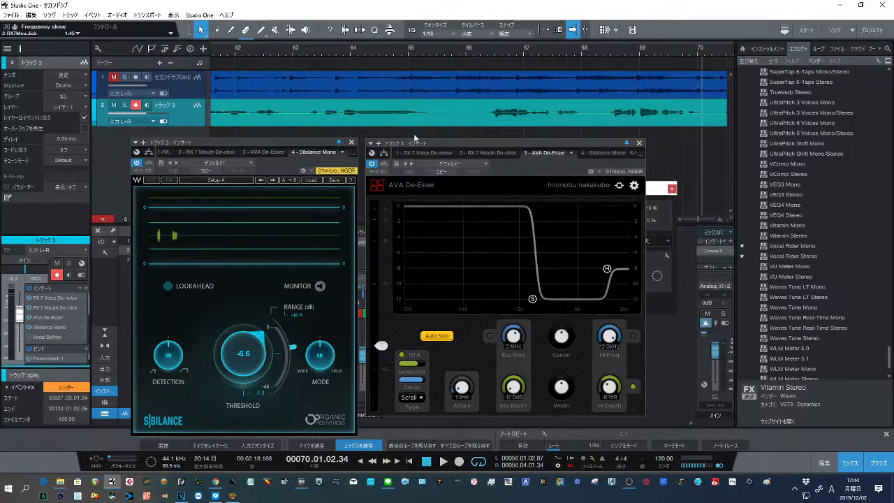
{"action": "left_click_drag", "start_coordinate": [419, 55], "coordinate": [412, 31]}
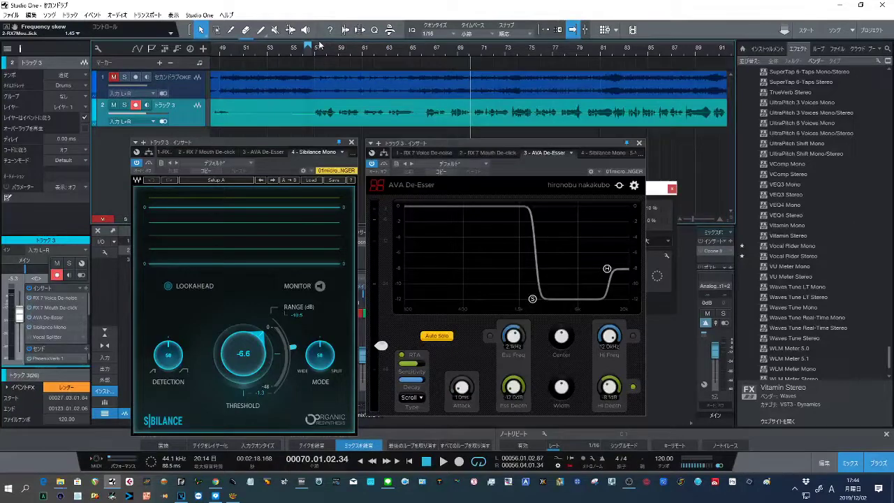
{"action": "left_click_drag", "start_coordinate": [315, 49], "coordinate": [343, 53]}
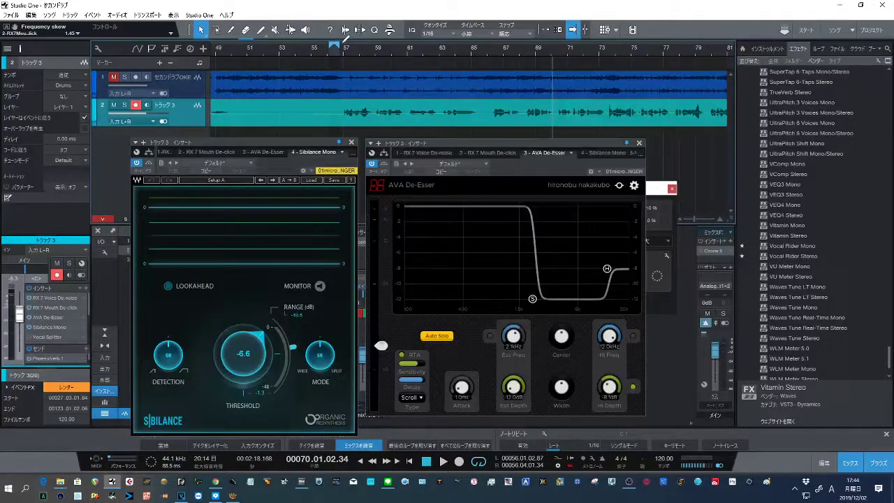
{"action": "left_click_drag", "start_coordinate": [360, 40], "coordinate": [413, 41]}
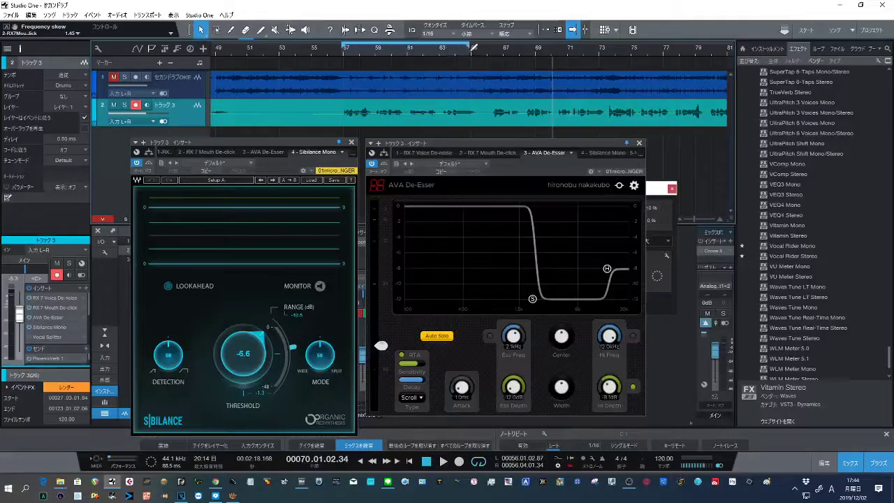
{"action": "key", "text": "space"}
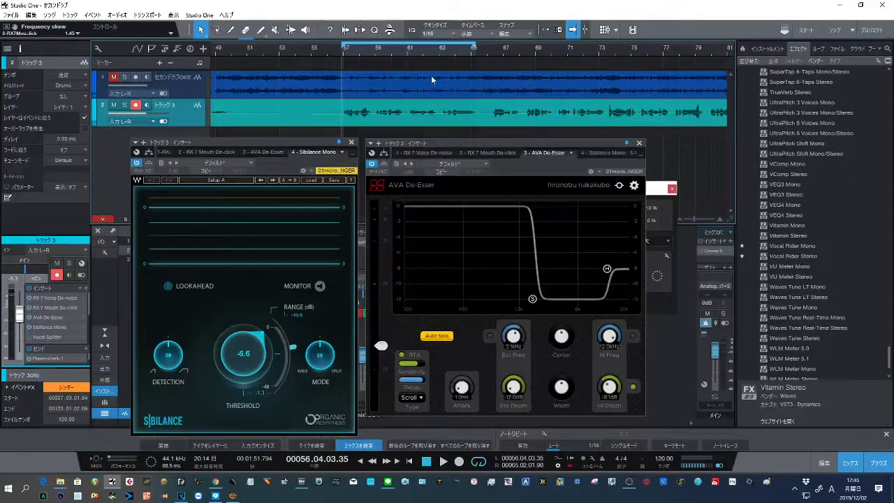
Turn off Sibilance Mono and raise the AVA De-Esser's Ess Threshold to 0.0 dB during playback
{"action": "left_click", "coordinate": [136, 164]}
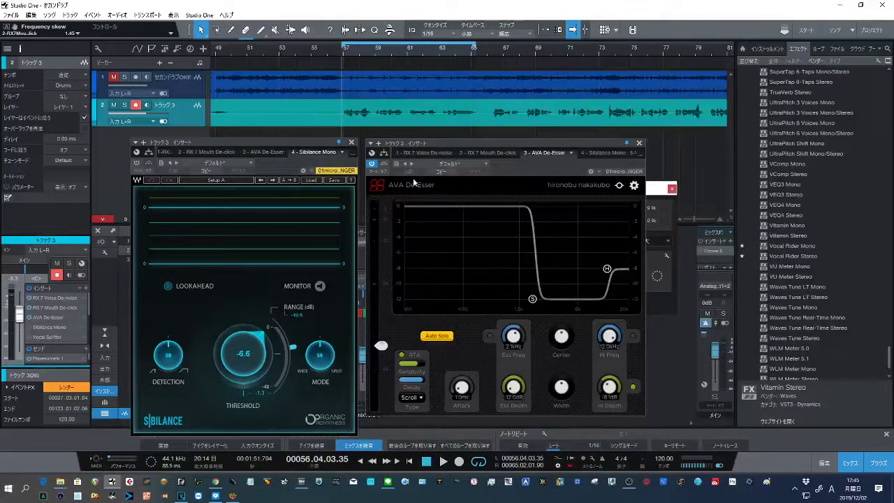
{"action": "key", "text": "space"}
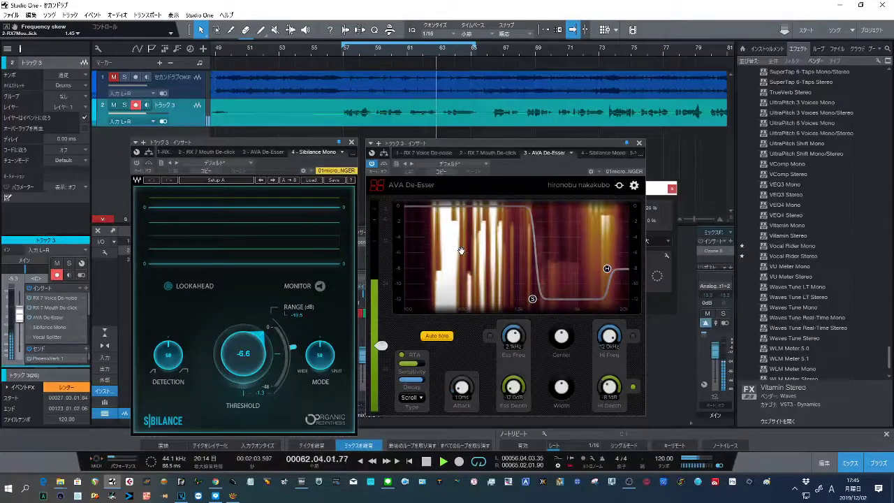
{"action": "mouse_move", "coordinate": [382, 349]}
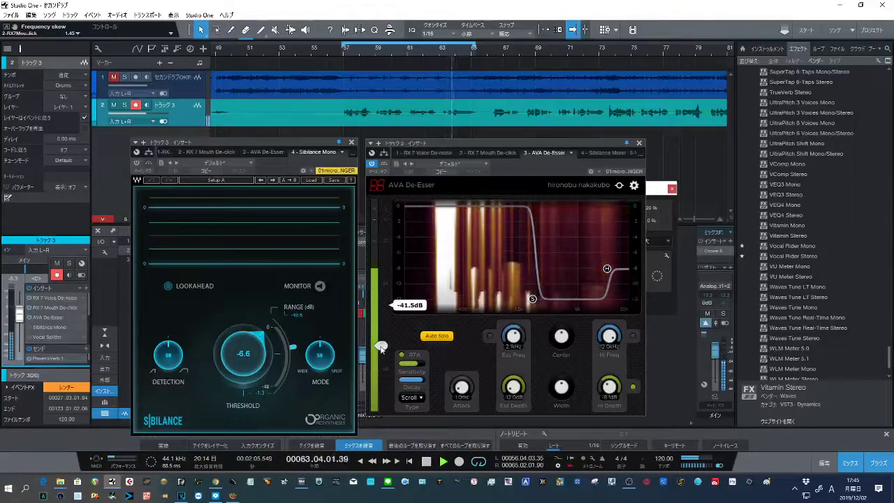
{"action": "left_click_drag", "start_coordinate": [381, 349], "coordinate": [390, 188]}
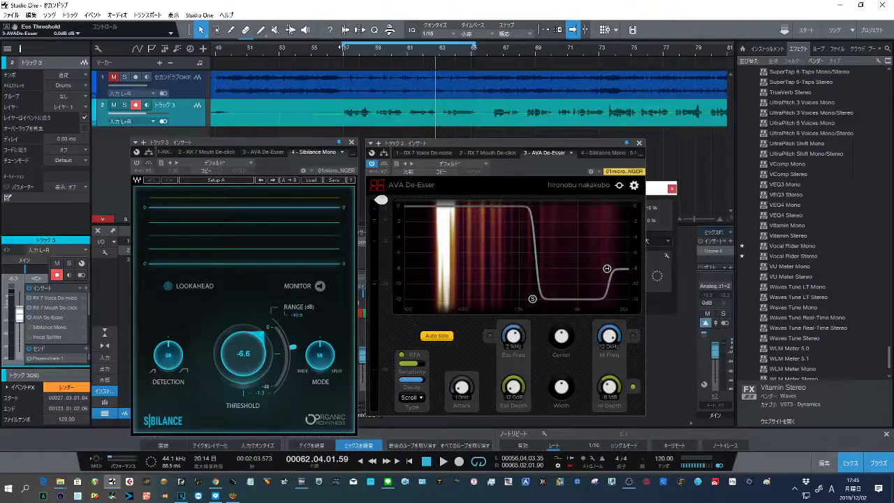
Loop bars 61 to 63 and set the AVA De-Esser to Ess Freq 3.1 kHz, Ess Depth -11.7 dB and Ess Threshold -27.7 dB
{"action": "left_click_drag", "start_coordinate": [343, 47], "coordinate": [380, 47]}
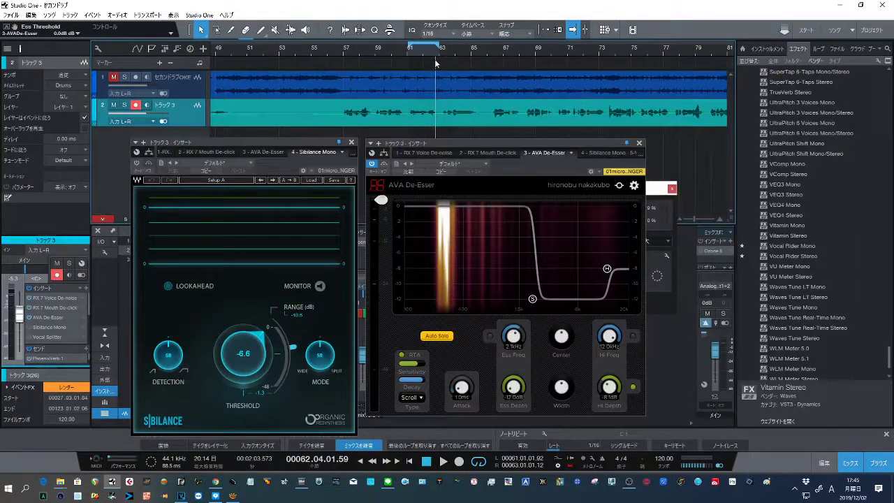
{"action": "key", "text": "space"}
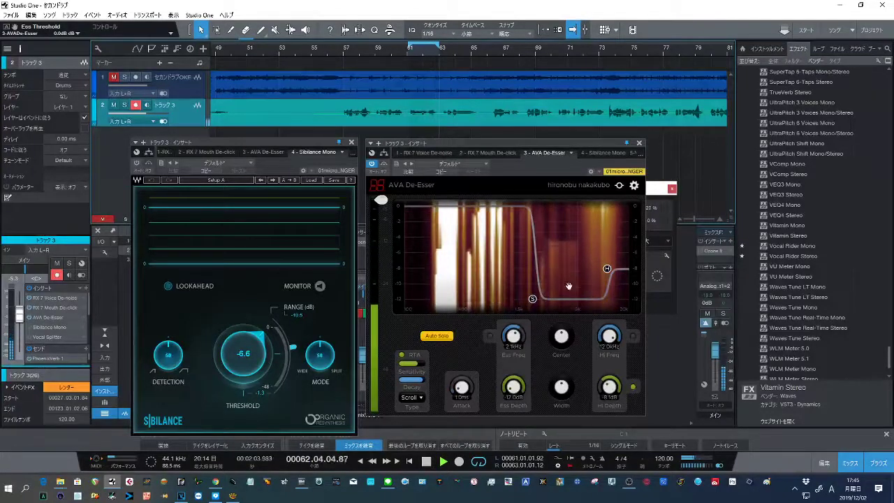
{"action": "left_click_drag", "start_coordinate": [534, 299], "coordinate": [551, 302]}
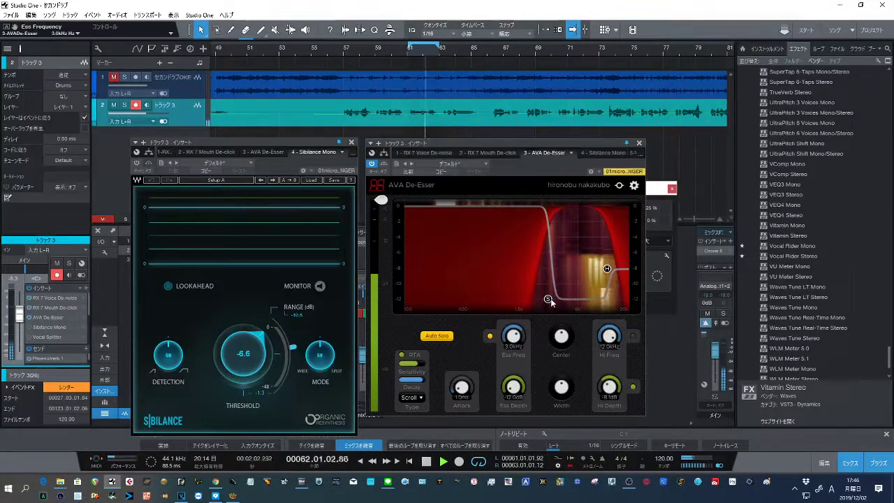
{"action": "left_click_drag", "start_coordinate": [551, 302], "coordinate": [551, 298]}
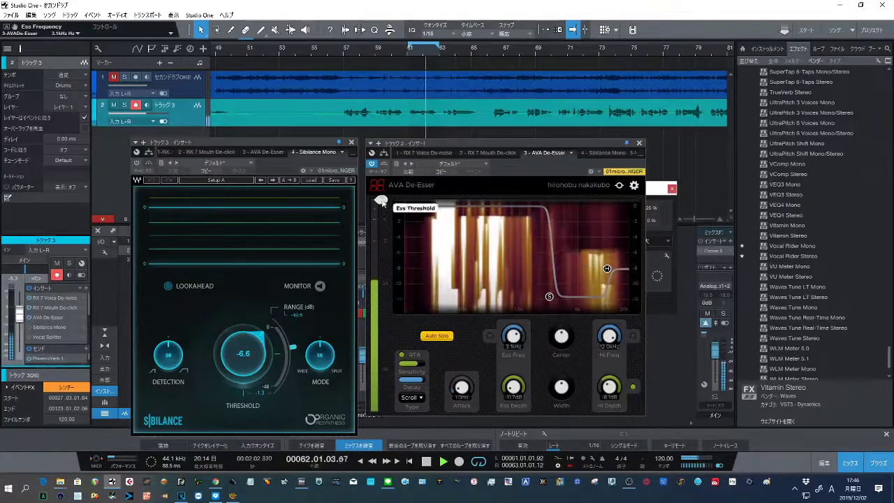
{"action": "left_click_drag", "start_coordinate": [383, 203], "coordinate": [398, 305]}
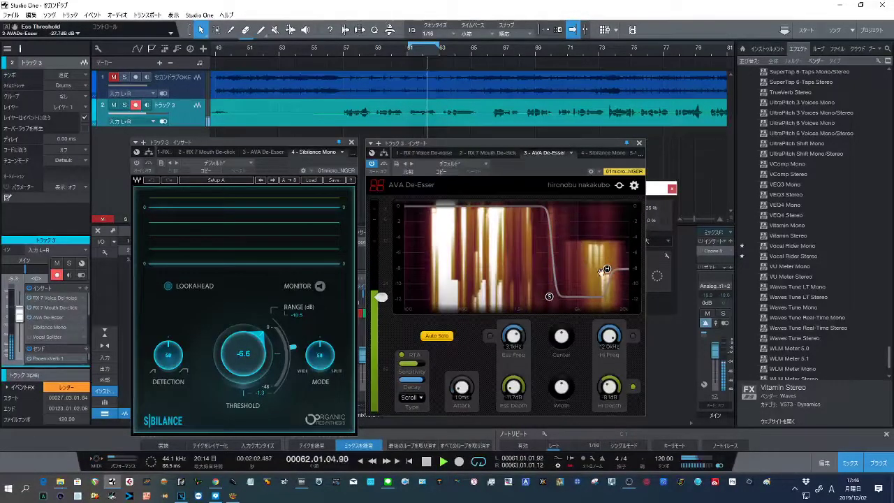
Set the AVA De-Esser's Hi Depth to -8.2 dB and its Ess Freq to 3.9 kHz
{"action": "left_click_drag", "start_coordinate": [609, 275], "coordinate": [614, 272]}
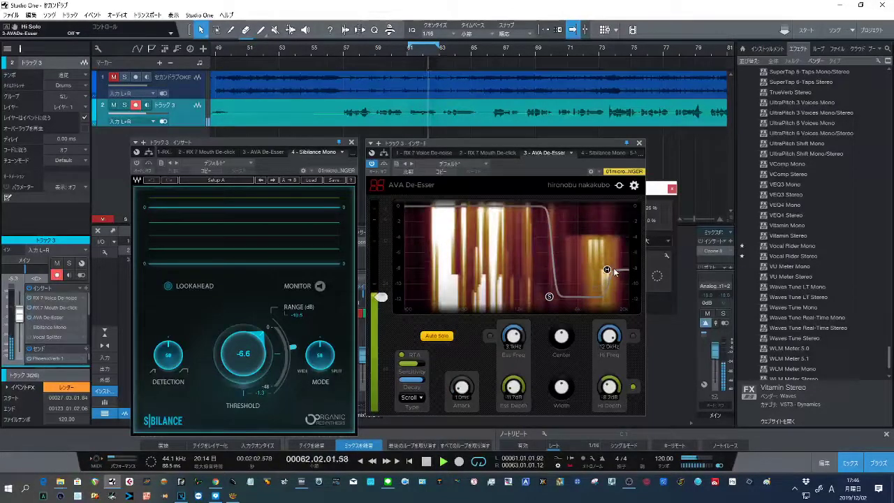
{"action": "left_click_drag", "start_coordinate": [550, 296], "coordinate": [559, 299]}
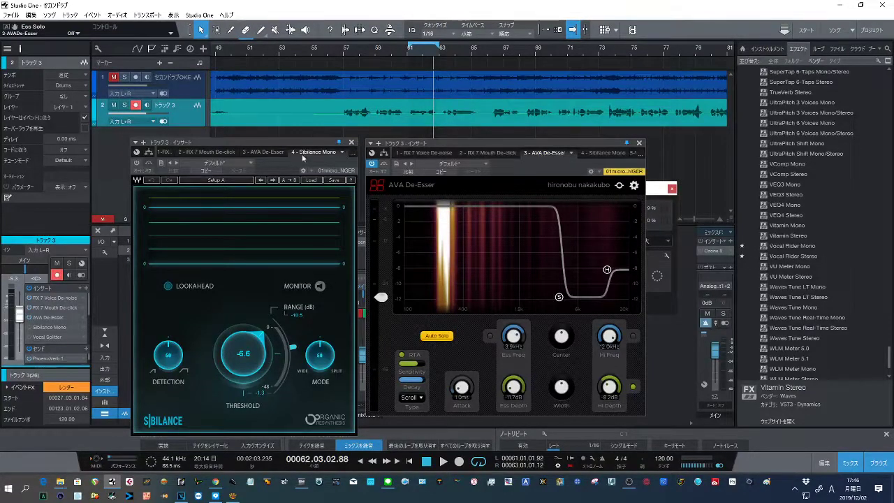
Turn Sibilance Mono on and the AVA De-Esser off, and play the vocal in a loop from about bar 57 to bar 63
{"action": "left_click", "coordinate": [138, 169]}
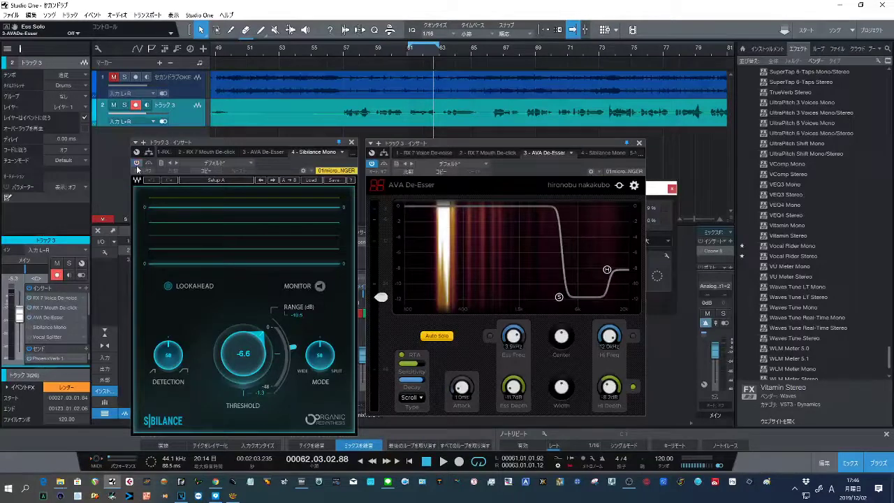
{"action": "left_click", "coordinate": [373, 163]}
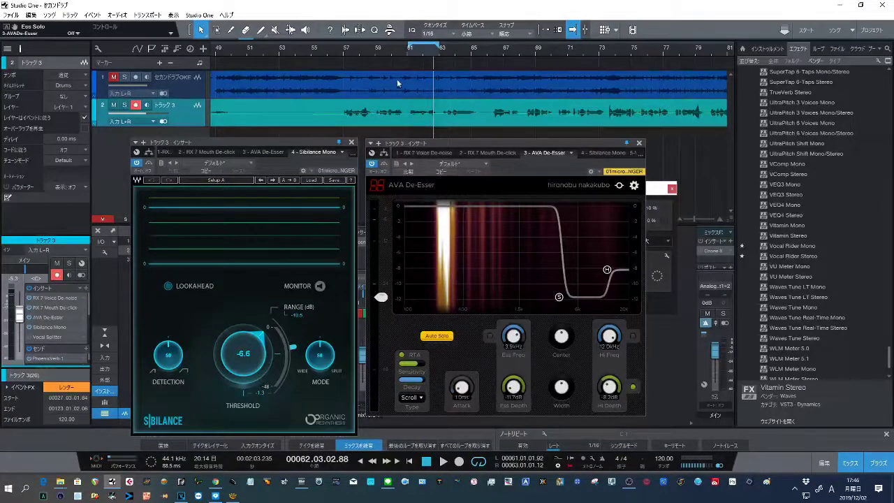
{"action": "left_click_drag", "start_coordinate": [407, 47], "coordinate": [359, 47]}
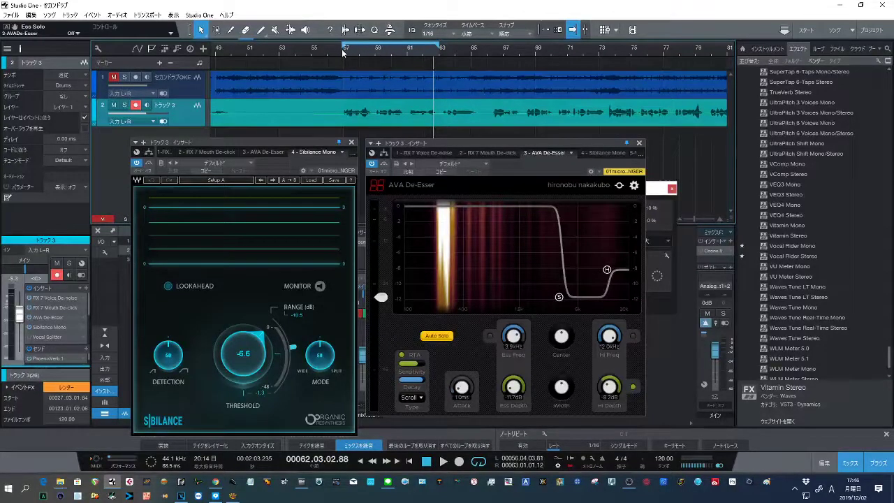
{"action": "key", "text": "space"}
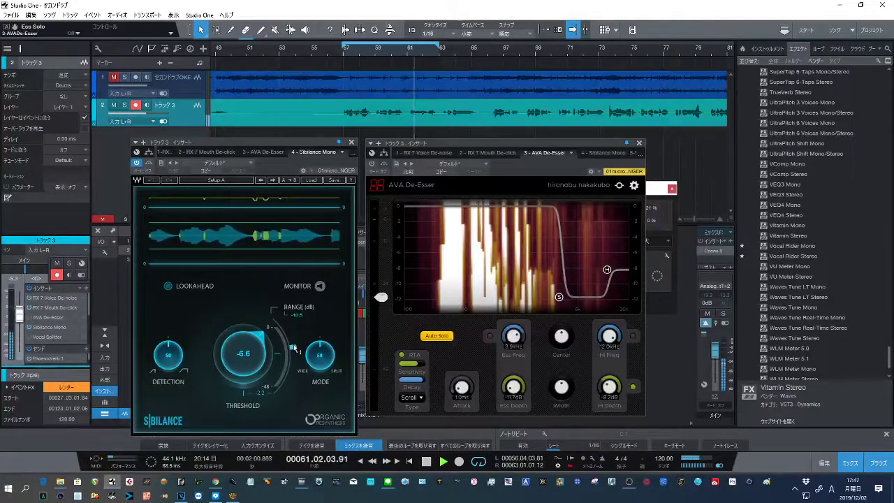
Set Sibilance Mono's Range to -32.5 dB and its Threshold to -4.6 dB while the loop plays
{"action": "left_click_drag", "start_coordinate": [293, 347], "coordinate": [295, 348]}
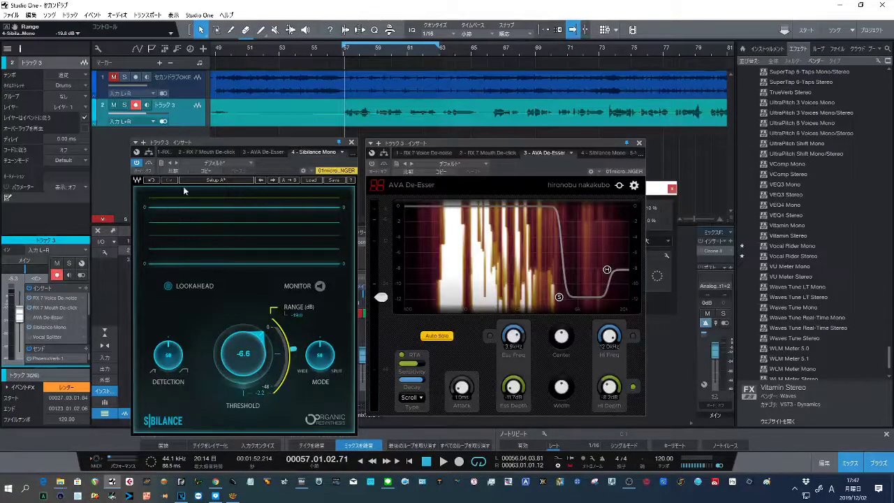
{"action": "key", "text": "space"}
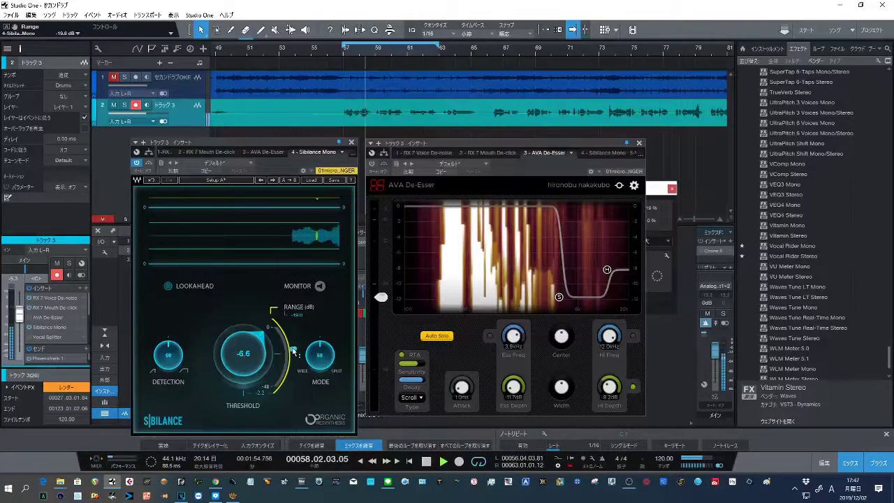
{"action": "left_click_drag", "start_coordinate": [295, 349], "coordinate": [291, 372]}
{"action": "mouse_move", "coordinate": [243, 354]}
{"action": "left_mouse_down"}
{"action": "mouse_move", "coordinate": [243, 313]}
{"action": "mouse_move", "coordinate": [243, 343]}
{"action": "left_mouse_up"}
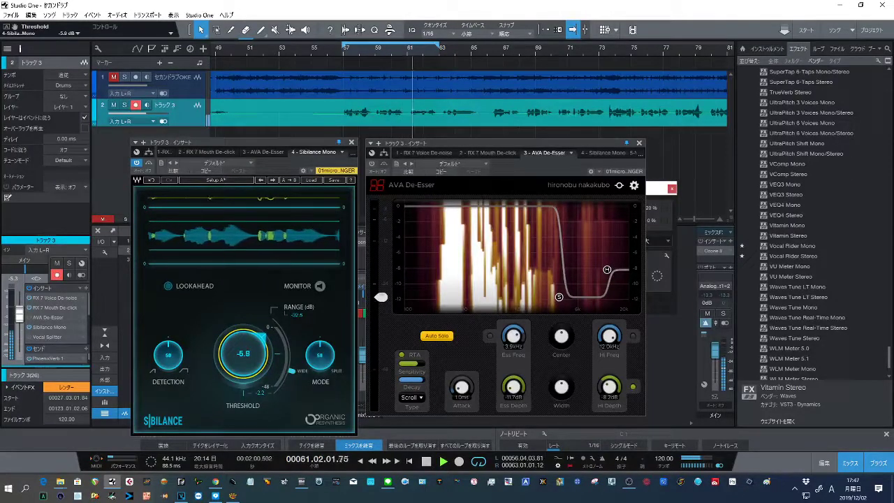
{"action": "left_click_drag", "start_coordinate": [256, 345], "coordinate": [256, 363]}
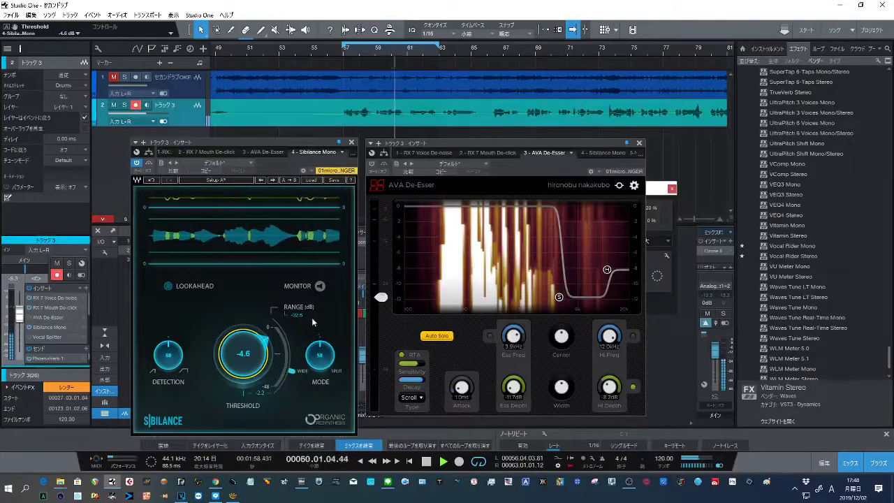
Turn on Monitor in Sibilance Mono, close the AVA De-Esser window and move the Sibilance window clear of the insert list
{"action": "left_click", "coordinate": [320, 286]}
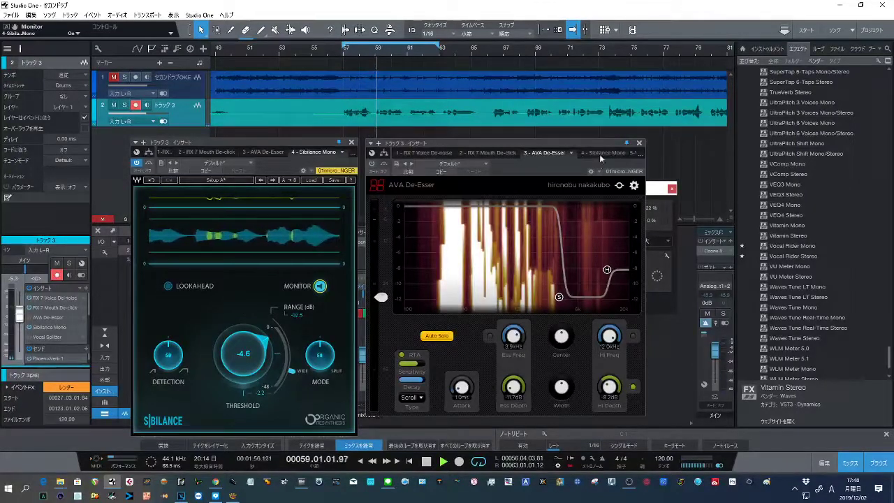
{"action": "left_click", "coordinate": [639, 143]}
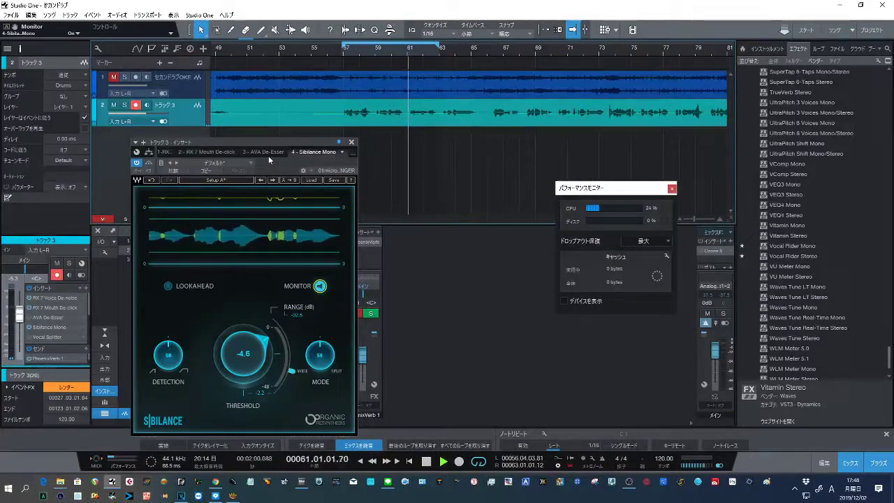
{"action": "left_click_drag", "start_coordinate": [273, 142], "coordinate": [347, 125]}
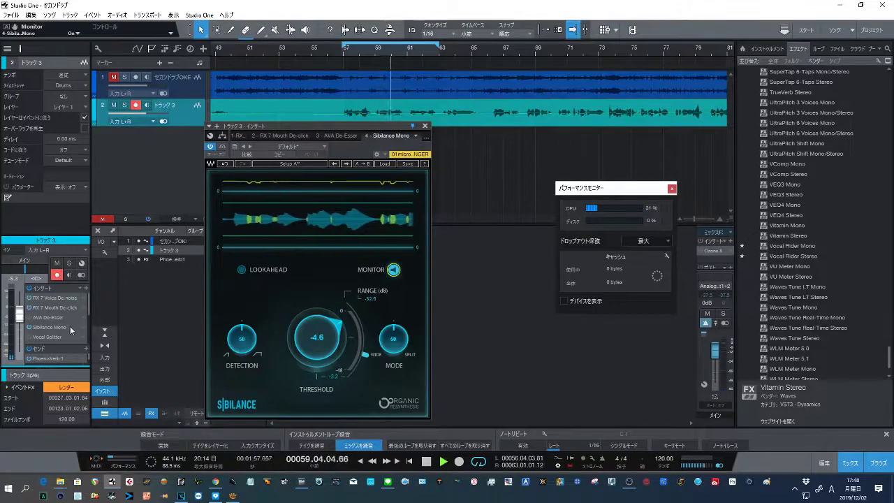
Turn off Sibilance Mono's Monitor and open the VLA-2A compressor from Track 3's insert chain
{"action": "scroll", "coordinate": [87, 309], "scroll_direction": "down", "scroll_amount": 1}
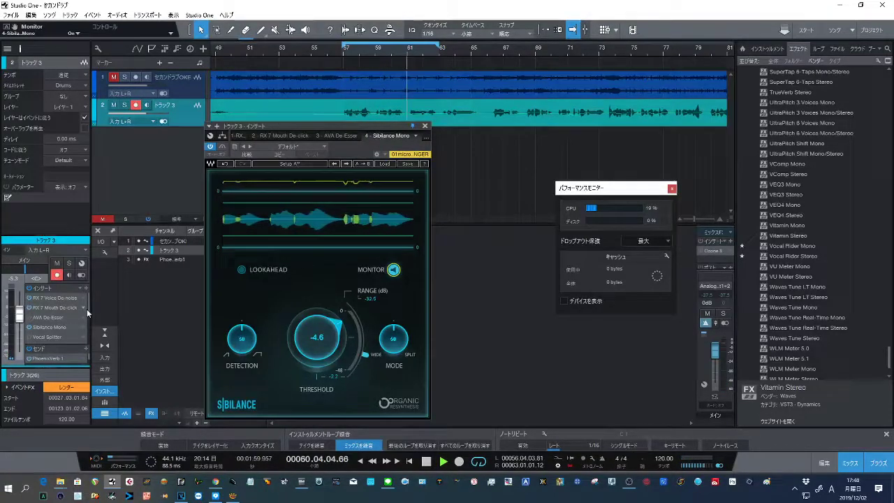
{"action": "scroll", "coordinate": [87, 311], "scroll_direction": "down", "scroll_amount": 1}
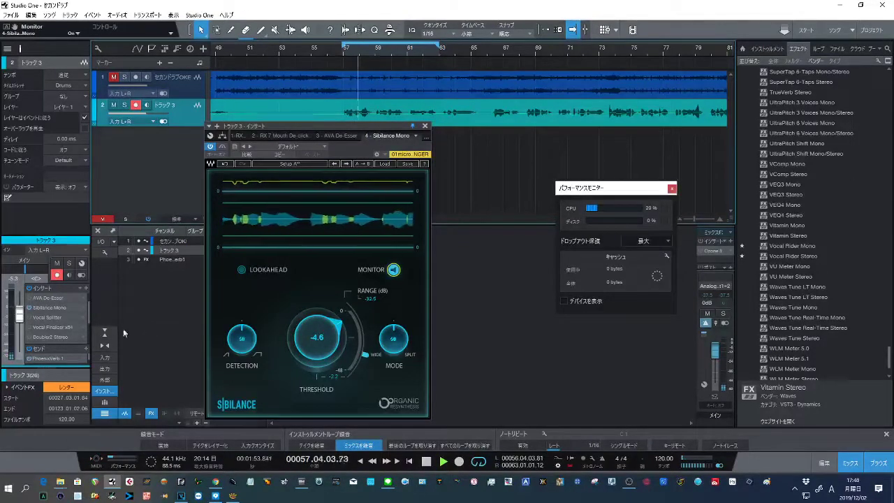
{"action": "scroll", "coordinate": [88, 325], "scroll_direction": "down", "scroll_amount": 2}
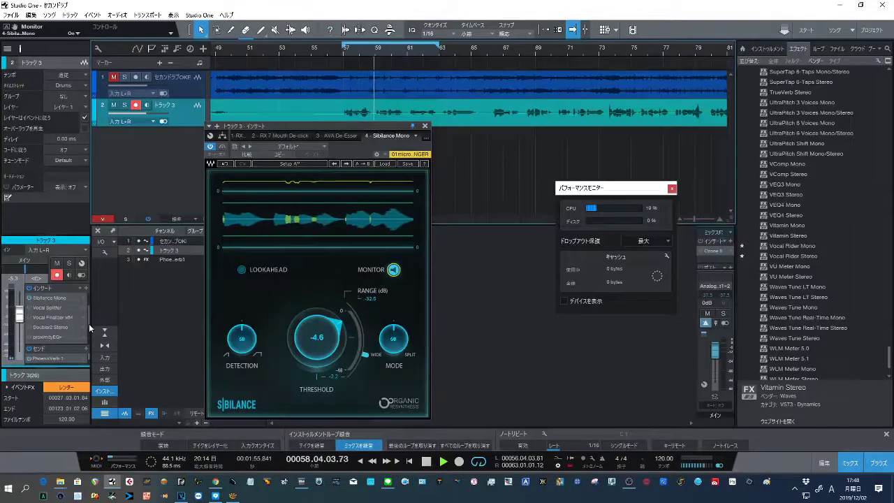
{"action": "scroll", "coordinate": [89, 333], "scroll_direction": "down", "scroll_amount": 2}
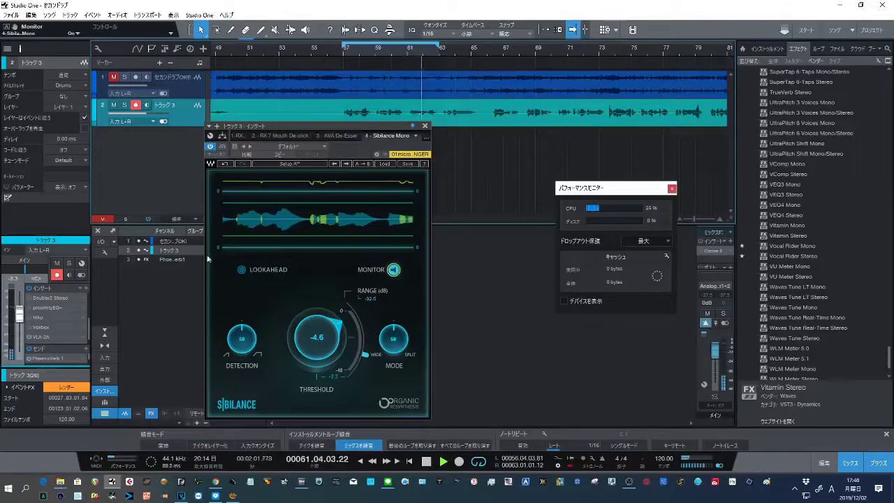
{"action": "left_click", "coordinate": [393, 270]}
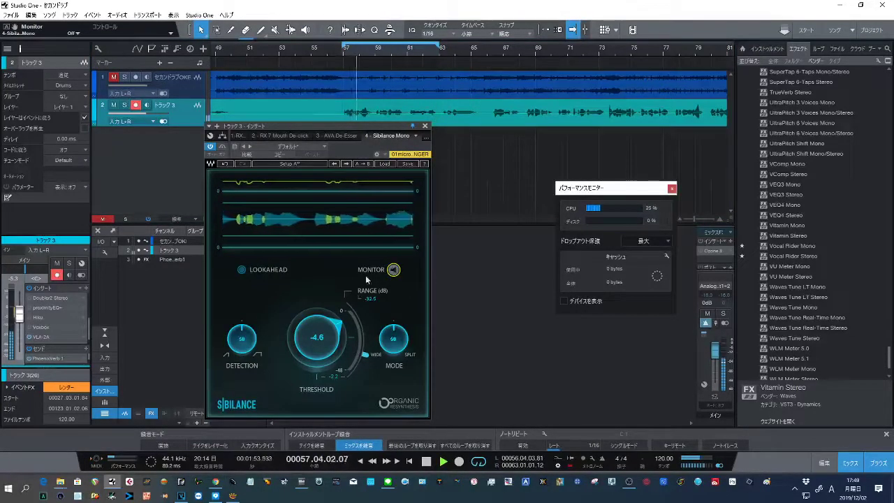
{"action": "double_click", "coordinate": [67, 335]}
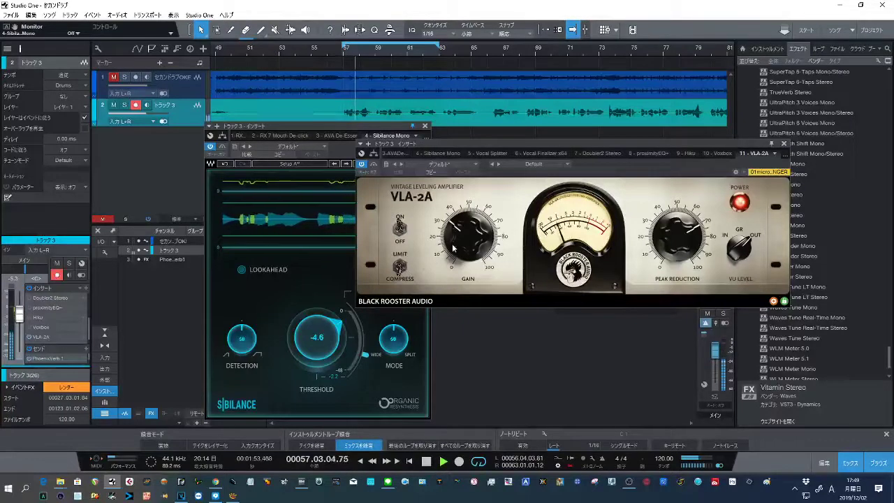
Set the VLA-2A to Gain 42.0, Peak Reduction 69.8 and VU level GR, and stop playback
{"action": "left_click_drag", "start_coordinate": [453, 241], "coordinate": [454, 233]}
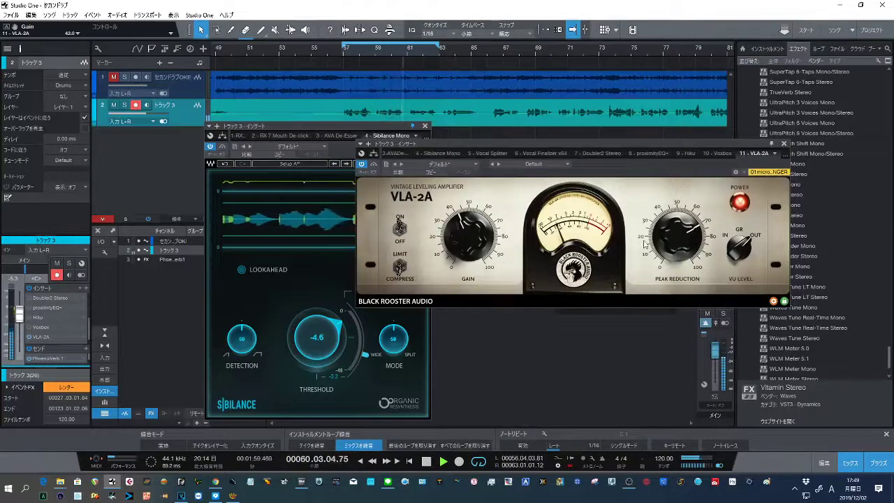
{"action": "mouse_move", "coordinate": [679, 236]}
{"action": "left_mouse_down"}
{"action": "mouse_move", "coordinate": [681, 248]}
{"action": "mouse_move", "coordinate": [681, 237]}
{"action": "left_mouse_up"}
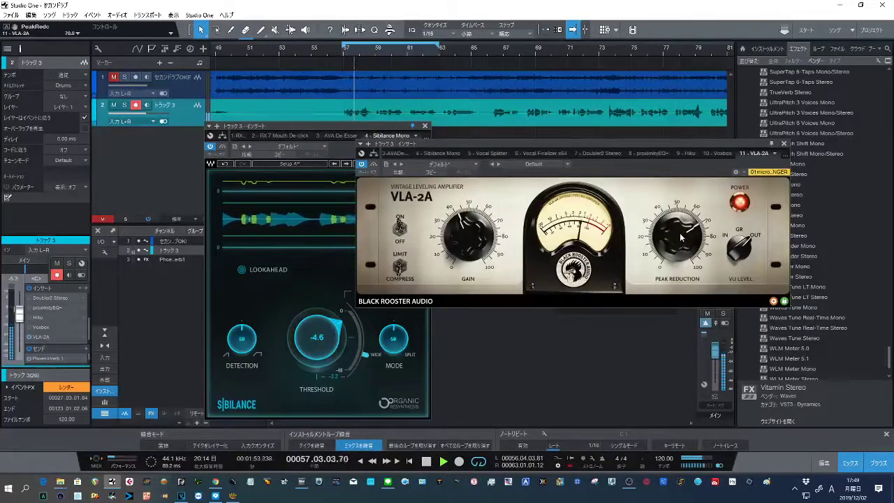
{"action": "left_click", "coordinate": [741, 249]}
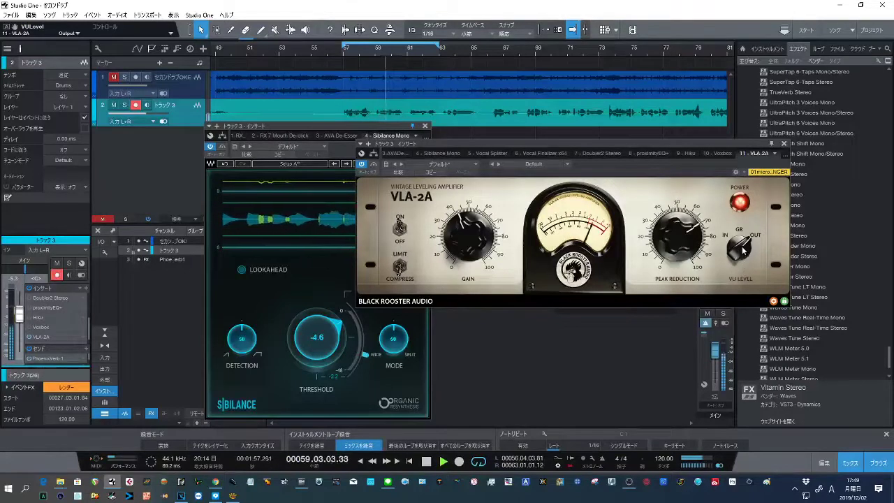
{"action": "left_click", "coordinate": [740, 252]}
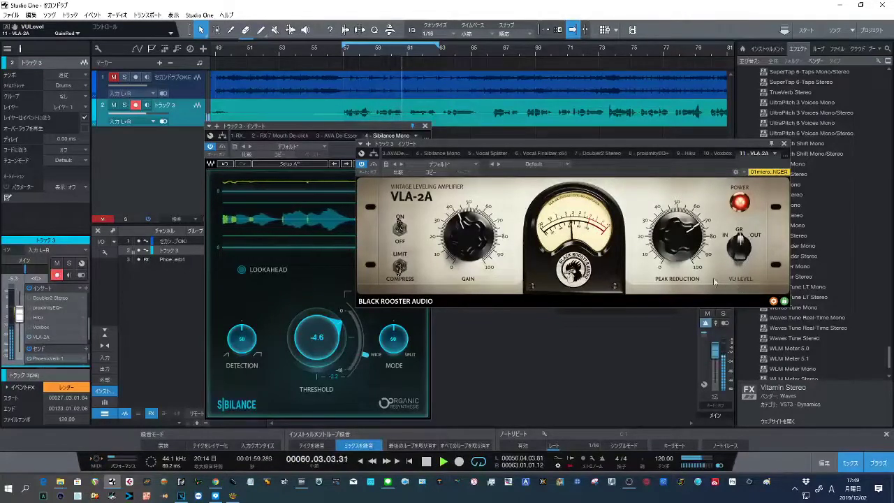
{"action": "left_click_drag", "start_coordinate": [672, 240], "coordinate": [673, 241]}
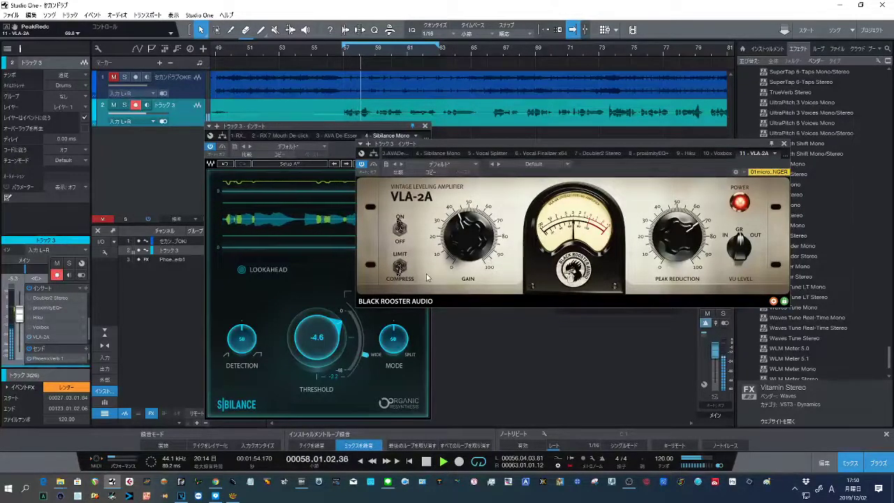
{"action": "left_click", "coordinate": [427, 462]}
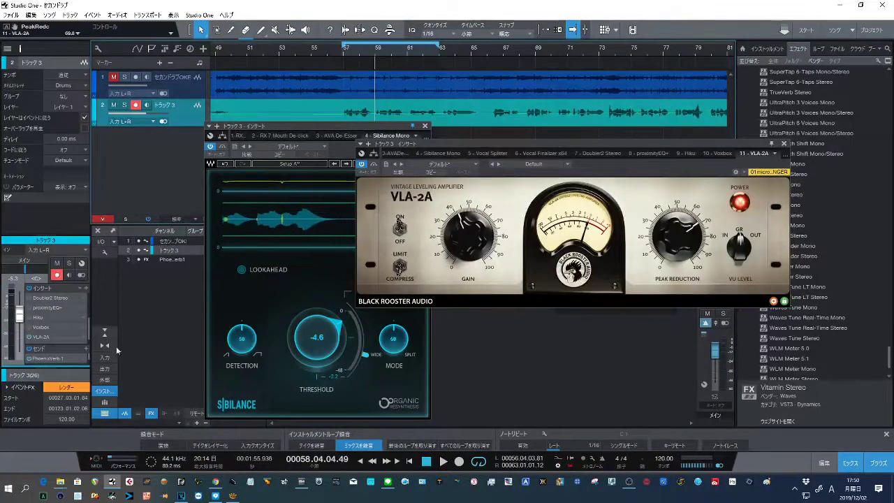
Turn on and open Track 3's Vocal Finalizer x64 insert, and play the looped vocal
{"action": "left_click_drag", "start_coordinate": [88, 326], "coordinate": [88, 329]}
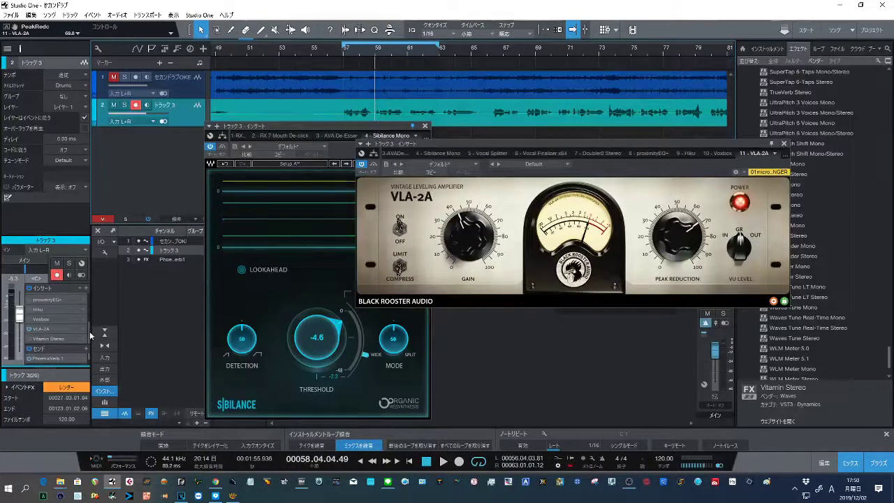
{"action": "left_click_drag", "start_coordinate": [89, 336], "coordinate": [91, 321]}
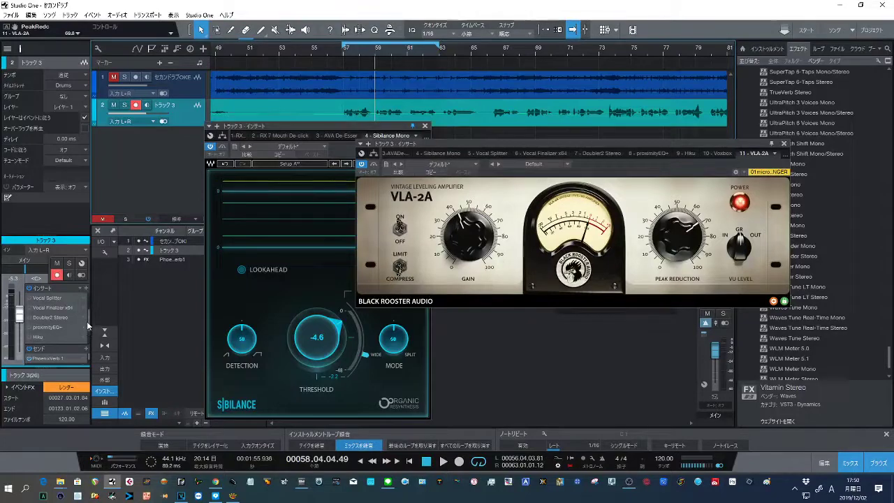
{"action": "double_click", "coordinate": [38, 308]}
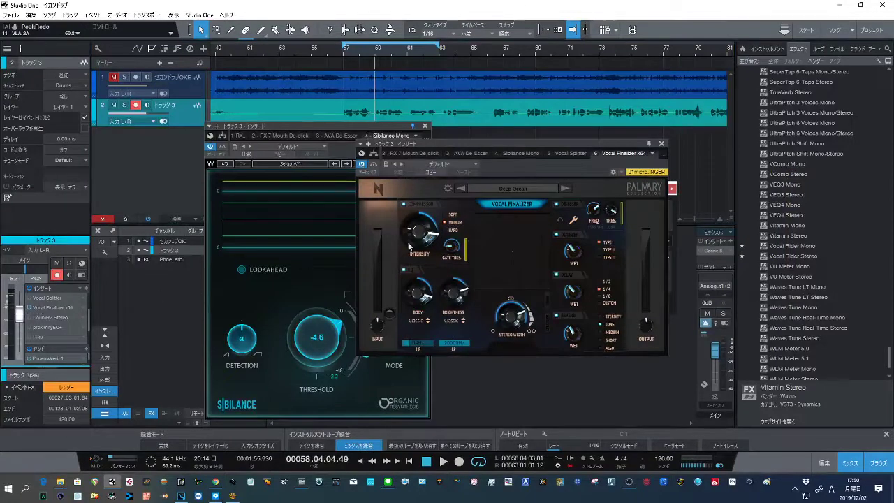
{"action": "left_click_drag", "start_coordinate": [524, 145], "coordinate": [487, 166]}
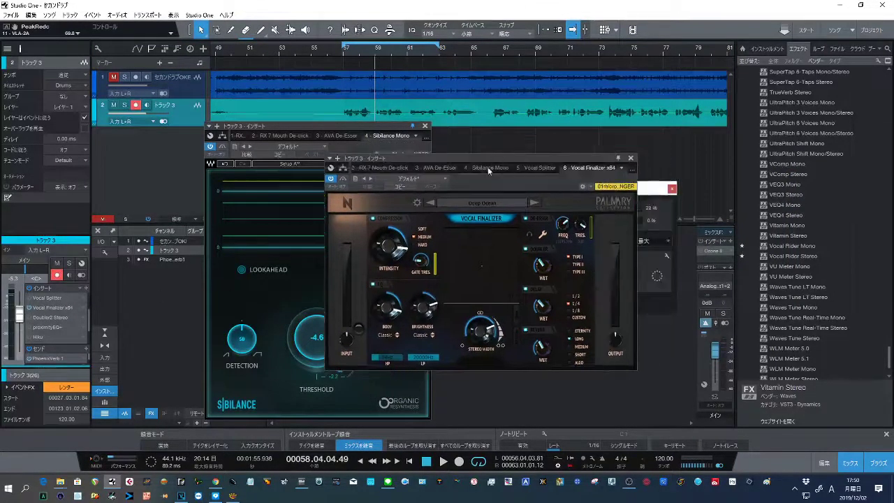
{"action": "left_click", "coordinate": [362, 51]}
{"action": "key", "text": "space"}
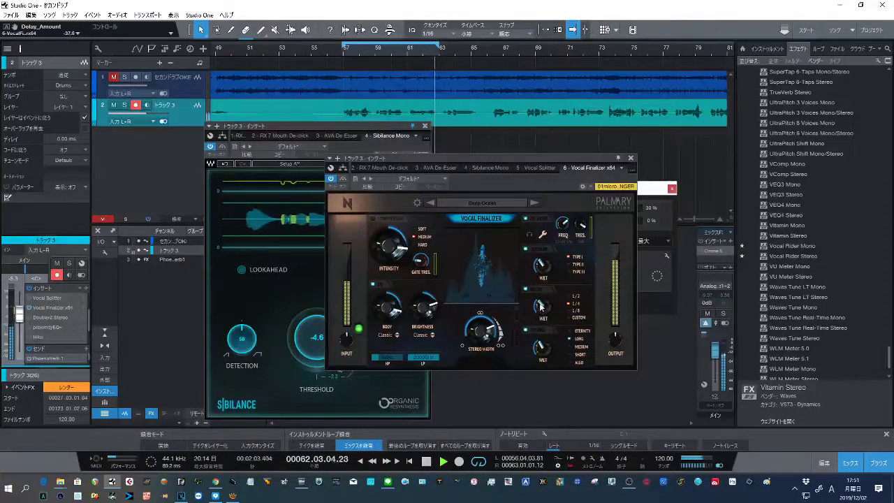
Lower the Vocal Finalizer's wet amounts to -66.6 for Delay, -19.0 for Doubler and -58.1 for Reverb during playback
{"action": "left_click_drag", "start_coordinate": [539, 306], "coordinate": [539, 322]}
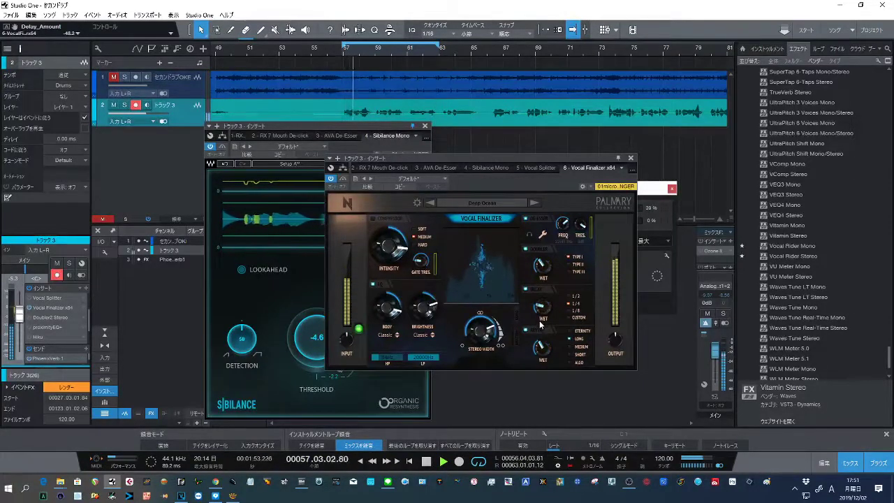
{"action": "mouse_move", "coordinate": [540, 323]}
{"action": "left_mouse_down"}
{"action": "mouse_move", "coordinate": [544, 335]}
{"action": "mouse_move", "coordinate": [542, 318]}
{"action": "mouse_move", "coordinate": [546, 326]}
{"action": "left_mouse_up"}
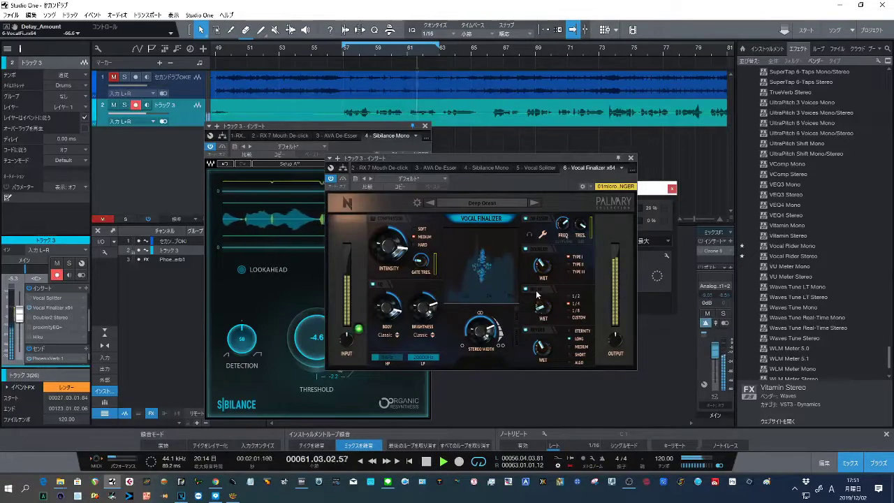
{"action": "left_click_drag", "start_coordinate": [540, 268], "coordinate": [540, 281]}
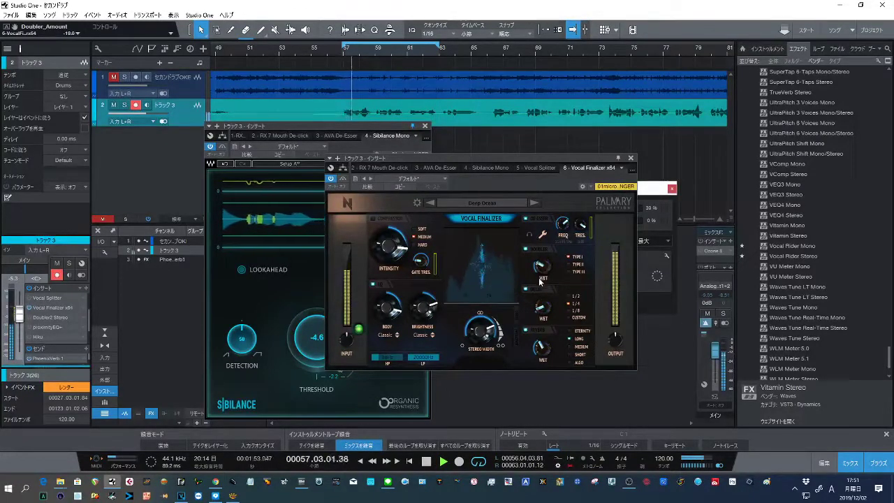
{"action": "left_click_drag", "start_coordinate": [534, 345], "coordinate": [536, 375]}
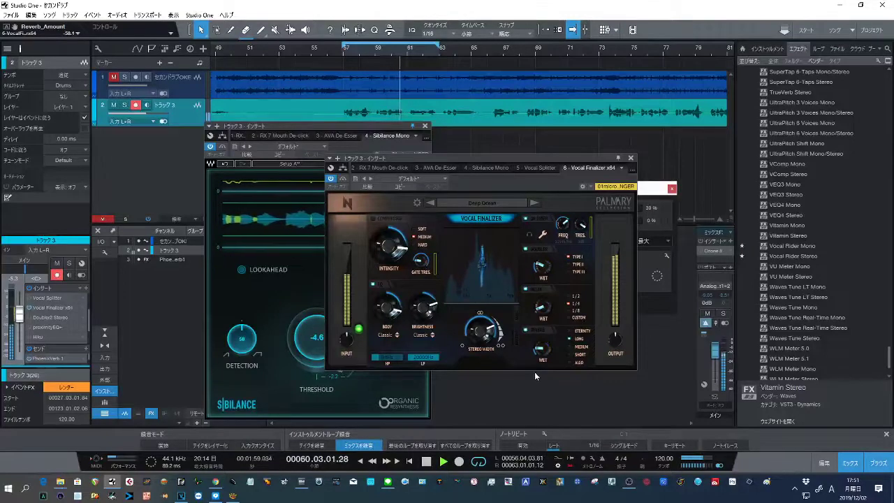
{"action": "left_click_drag", "start_coordinate": [534, 368], "coordinate": [537, 374]}
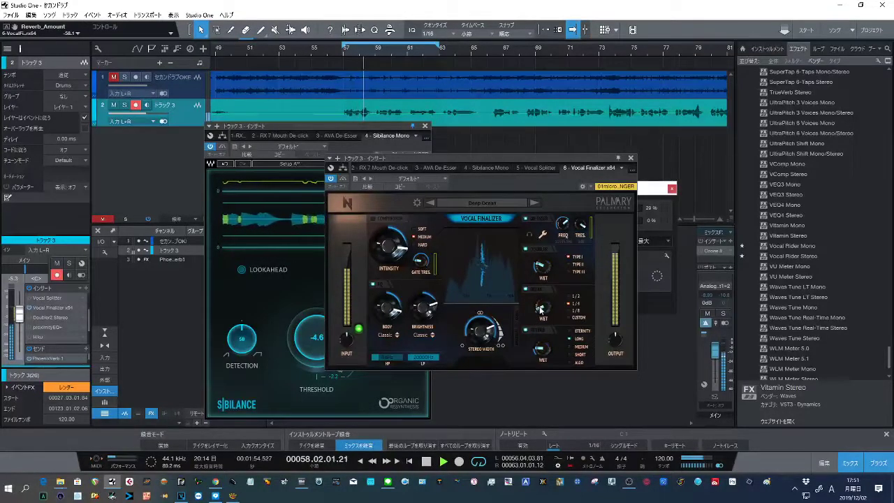
Set the Vocal Finalizer's Reverb amount to -53.1 and Doubler amount to -19.2, readjust Delay, and switch off its De-esser
{"action": "left_click_drag", "start_coordinate": [540, 309], "coordinate": [546, 269]}
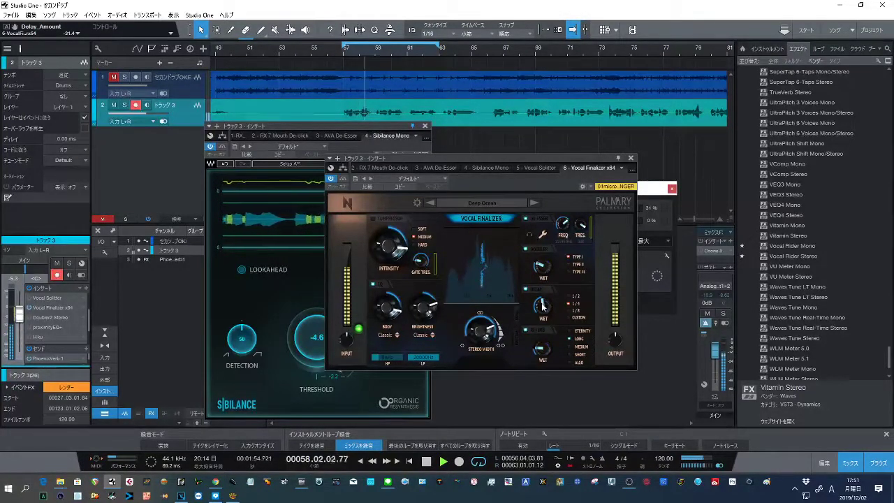
{"action": "left_click_drag", "start_coordinate": [543, 305], "coordinate": [542, 347]}
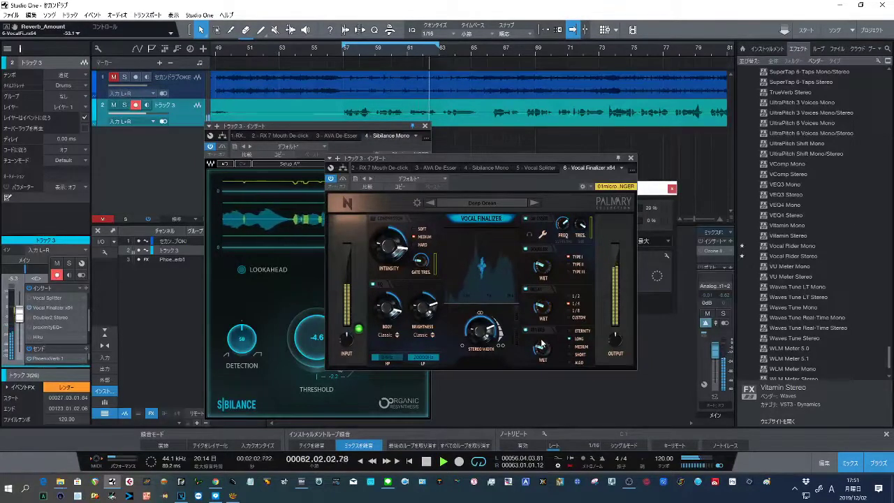
{"action": "left_click", "coordinate": [527, 250]}
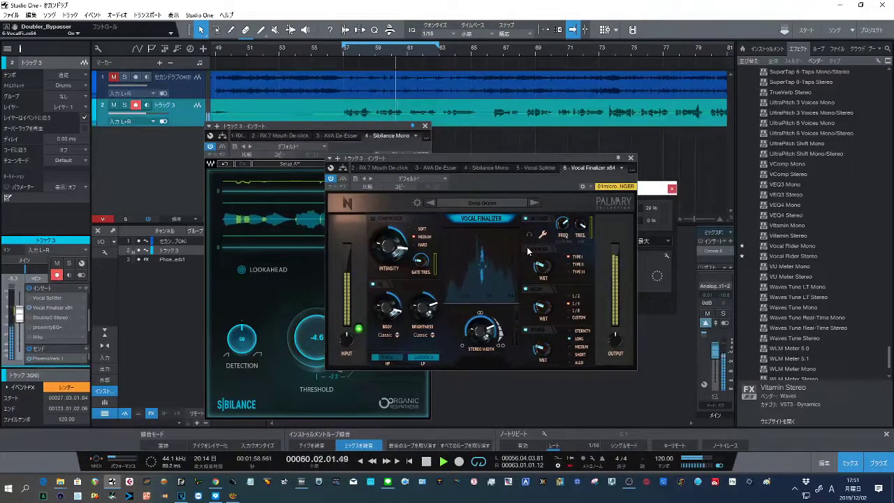
{"action": "left_click", "coordinate": [525, 221]}
{"action": "left_click", "coordinate": [541, 271]}
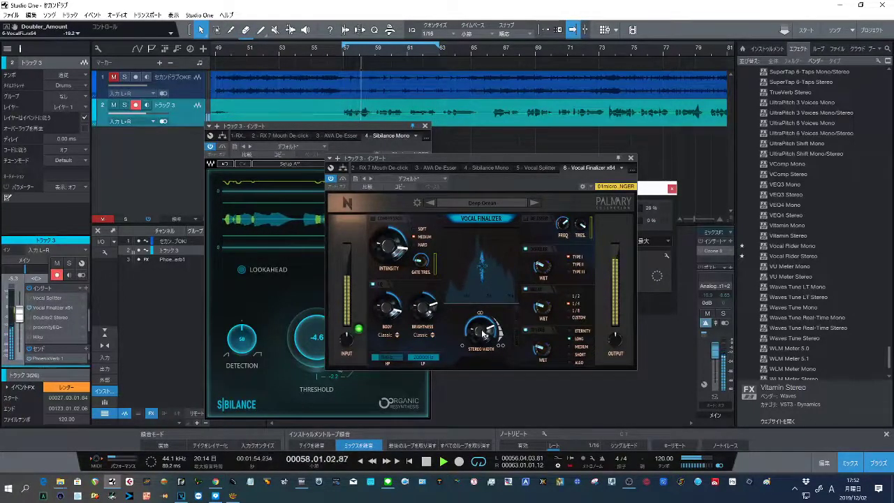
Set the Vocal Finalizer's Stereo Width to 200.0, Reverb to -63.5 and Doubler to -17.8, close its window and stop playback
{"action": "left_click_drag", "start_coordinate": [483, 334], "coordinate": [494, 410]}
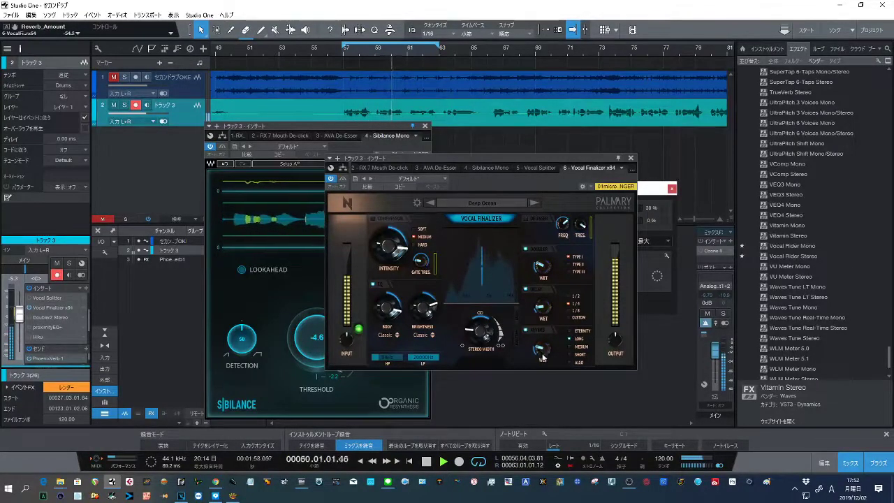
{"action": "left_click_drag", "start_coordinate": [545, 364], "coordinate": [539, 358]}
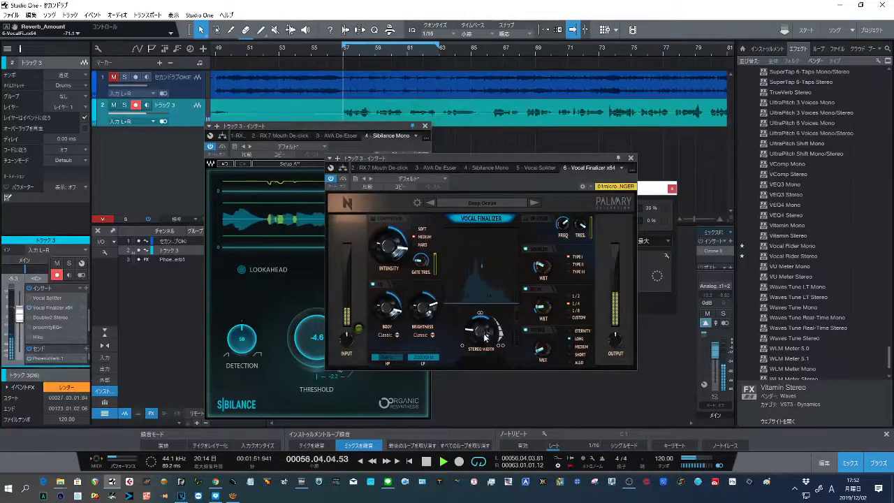
{"action": "left_click_drag", "start_coordinate": [484, 337], "coordinate": [511, 268]}
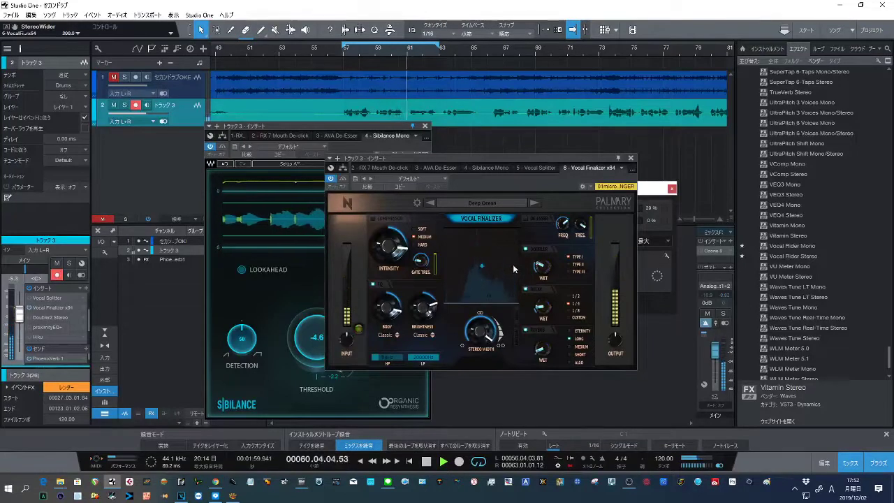
{"action": "left_click_drag", "start_coordinate": [536, 348], "coordinate": [537, 342]}
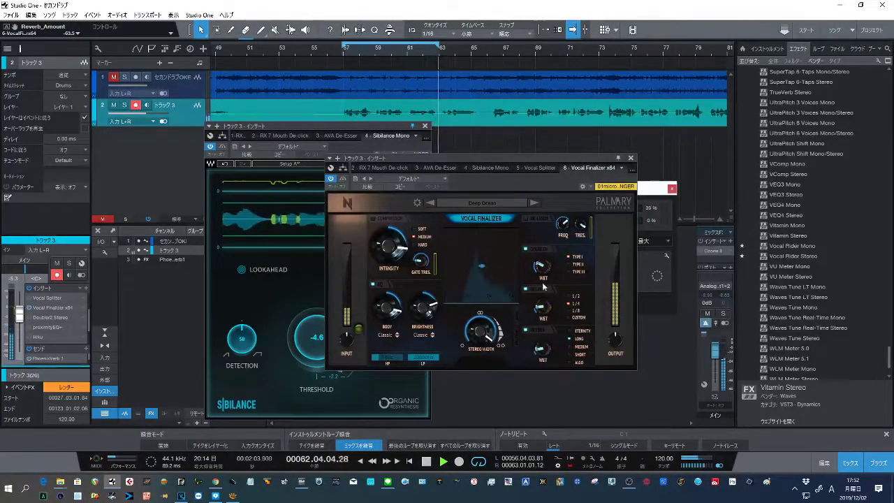
{"action": "left_click_drag", "start_coordinate": [540, 266], "coordinate": [538, 278]}
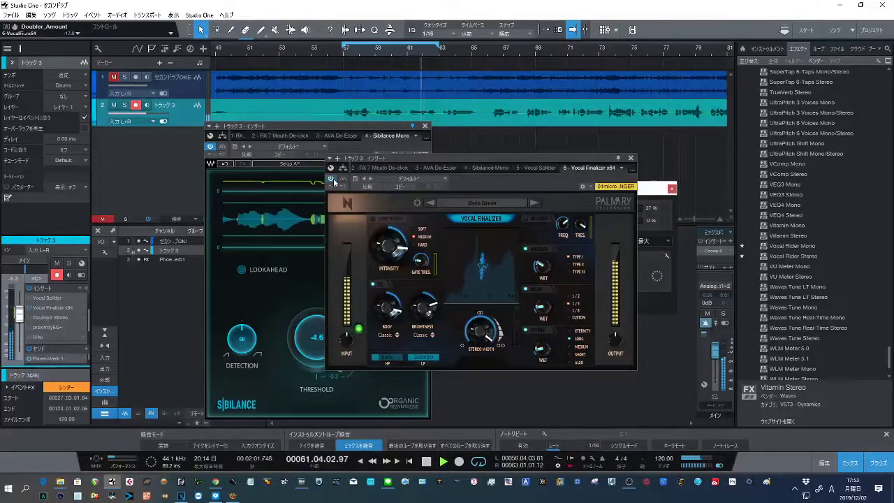
{"action": "left_click", "coordinate": [631, 158]}
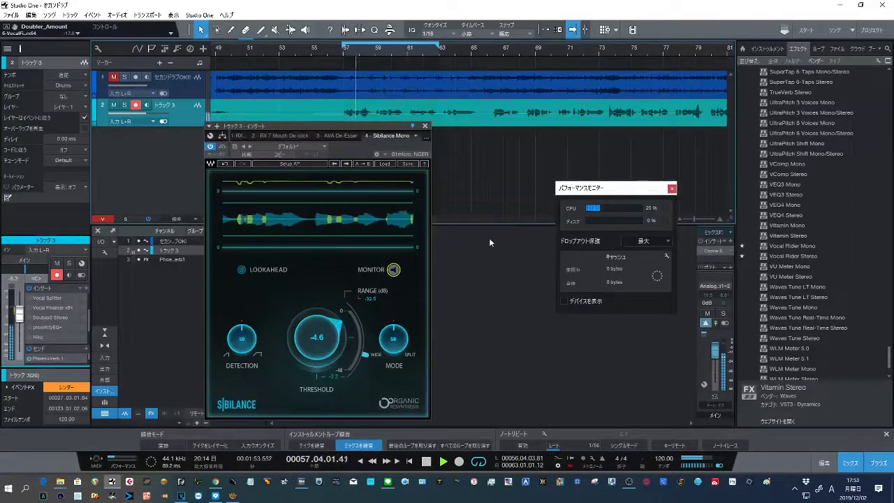
{"action": "left_click", "coordinate": [426, 463]}
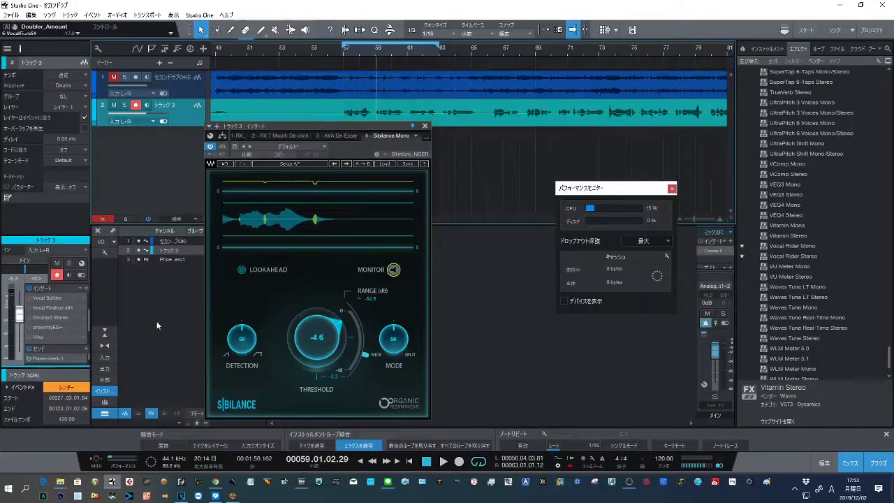
Open Track 3's Vocal Splitter insert and set Speed to 77%, Drive to 10% and Mix to 64% while the loop plays
{"action": "left_click", "coordinate": [39, 299]}
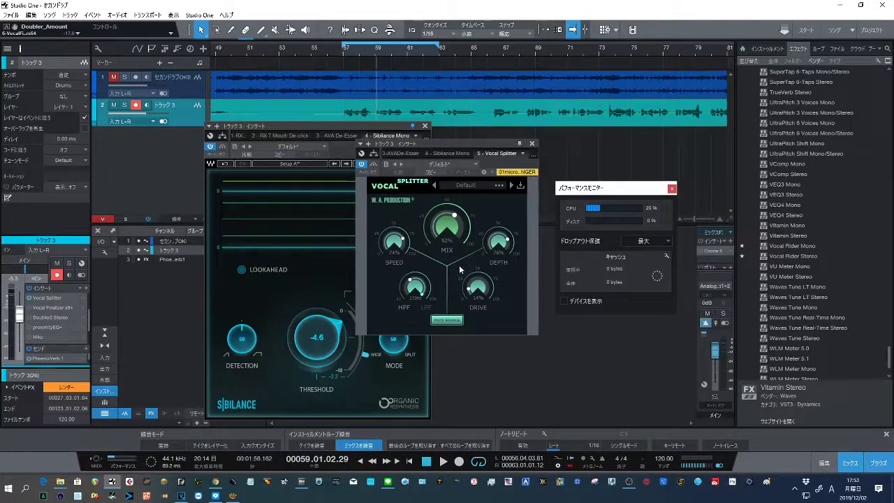
{"action": "left_click", "coordinate": [345, 52]}
{"action": "key", "text": "space"}
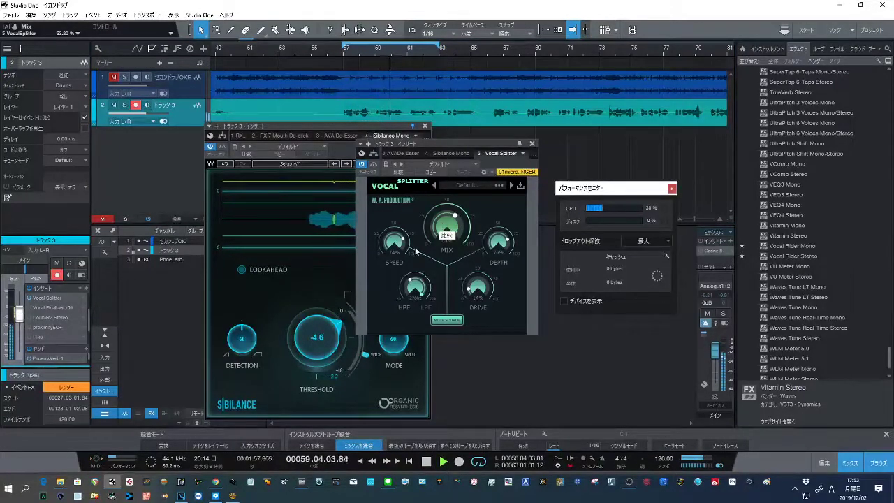
{"action": "left_click_drag", "start_coordinate": [399, 242], "coordinate": [399, 240]}
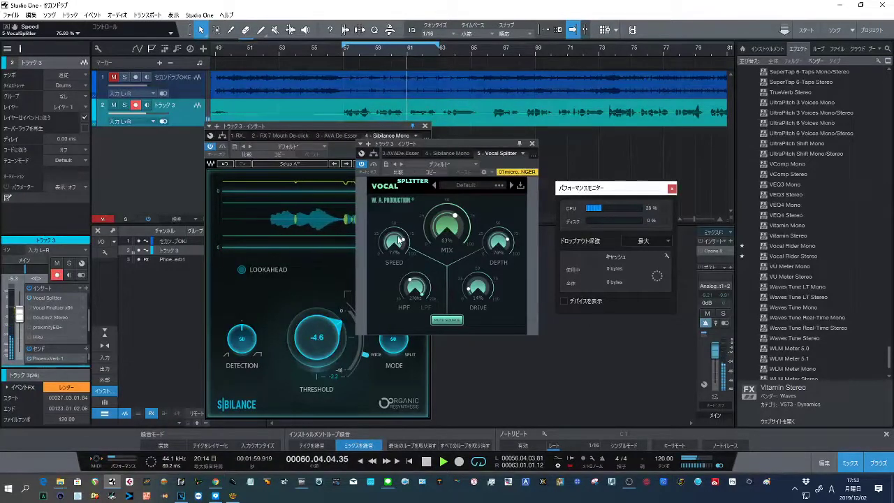
{"action": "left_click_drag", "start_coordinate": [469, 289], "coordinate": [470, 293]}
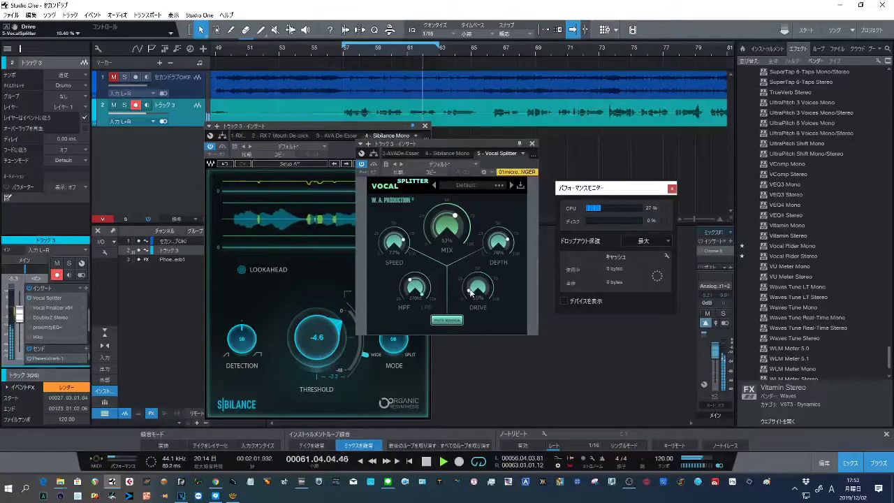
{"action": "left_click_drag", "start_coordinate": [438, 232], "coordinate": [438, 231]}
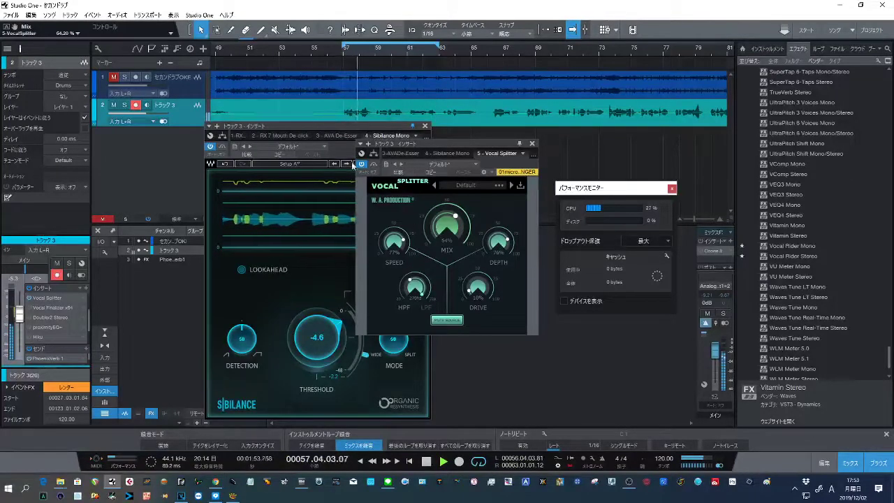
Close the Sibilance Mono window and unmute the PhoenixVerb 1 effects channel in the mixer
{"action": "left_click", "coordinate": [425, 126]}
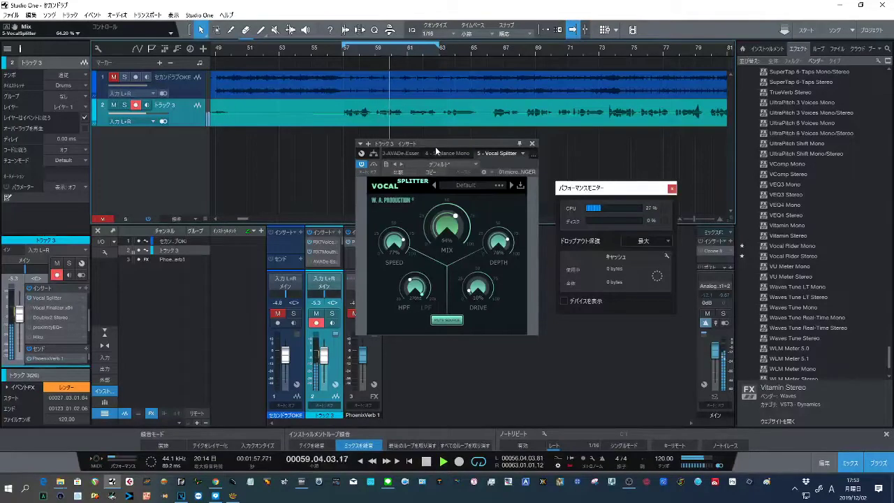
{"action": "left_click_drag", "start_coordinate": [437, 142], "coordinate": [462, 139]}
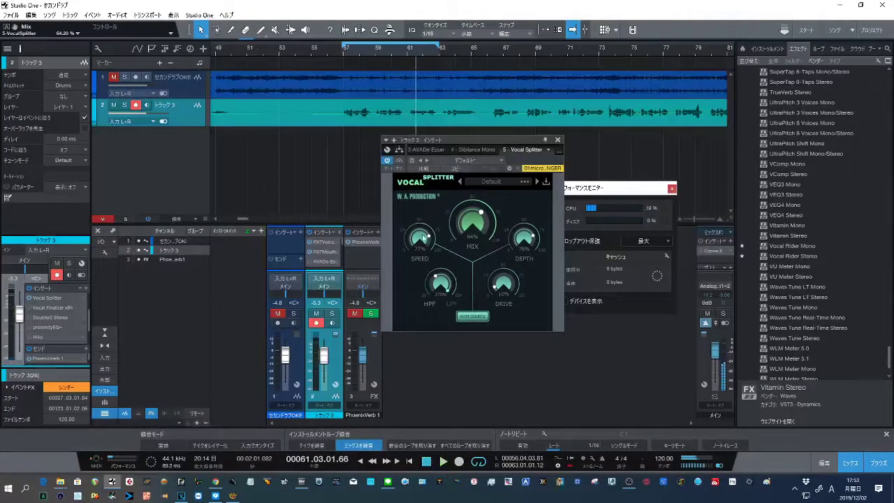
{"action": "left_click", "coordinate": [355, 313]}
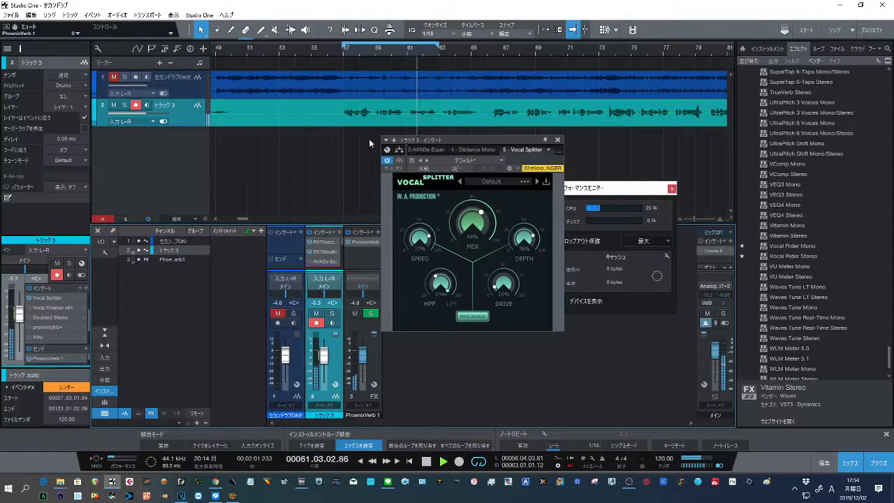
Set the Vocal Splitter's Drive to 13%, Mix to 68% and Depth to 84%, and stop playback
{"action": "scroll", "coordinate": [462, 209], "scroll_direction": "down", "scroll_amount": 1}
{"action": "left_click_drag", "start_coordinate": [462, 209], "coordinate": [465, 214]}
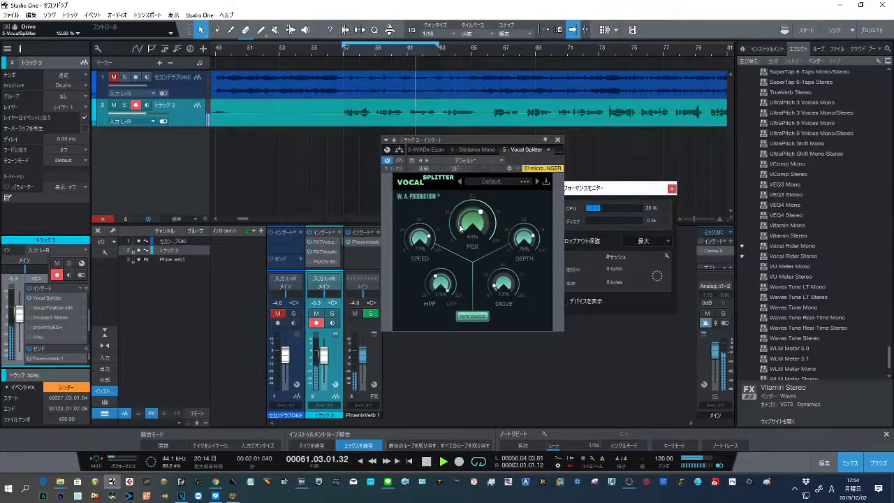
{"action": "left_click_drag", "start_coordinate": [458, 224], "coordinate": [460, 222]}
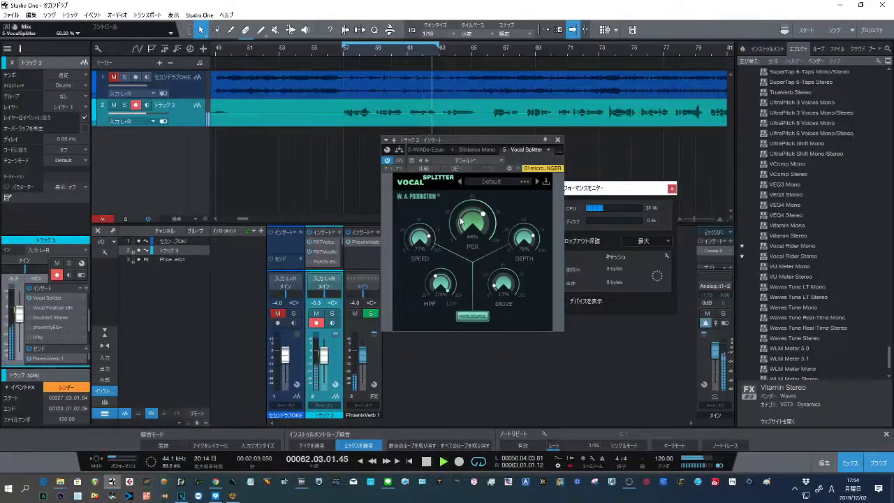
{"action": "left_click_drag", "start_coordinate": [512, 238], "coordinate": [513, 229]}
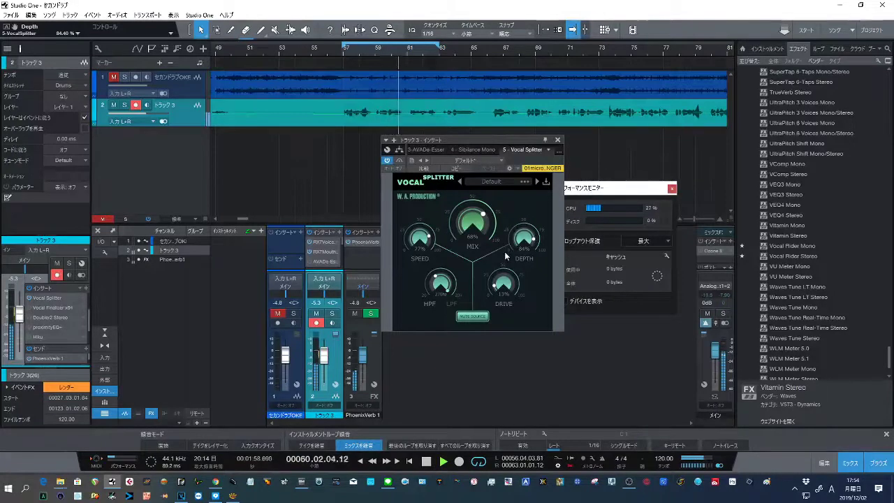
{"action": "key", "text": "space"}
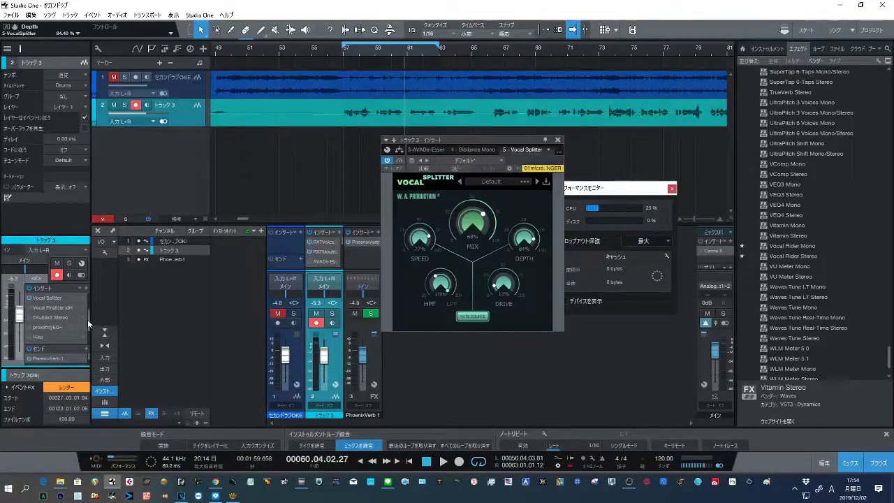
Open Voxbox from Track 3's insert chain and play the vocal from bar 57
{"action": "scroll", "coordinate": [87, 318], "scroll_direction": "down", "scroll_amount": 1}
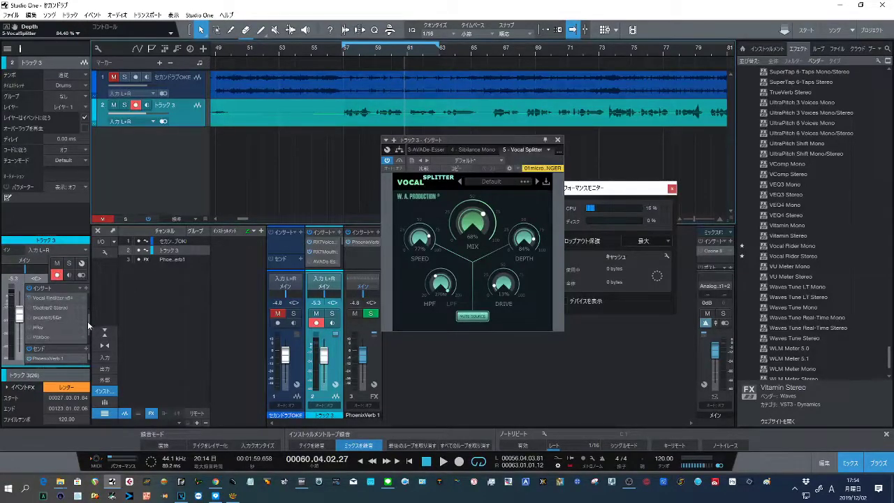
{"action": "scroll", "coordinate": [87, 321], "scroll_direction": "down", "scroll_amount": 1}
{"action": "scroll", "coordinate": [88, 333], "scroll_direction": "down", "scroll_amount": 1}
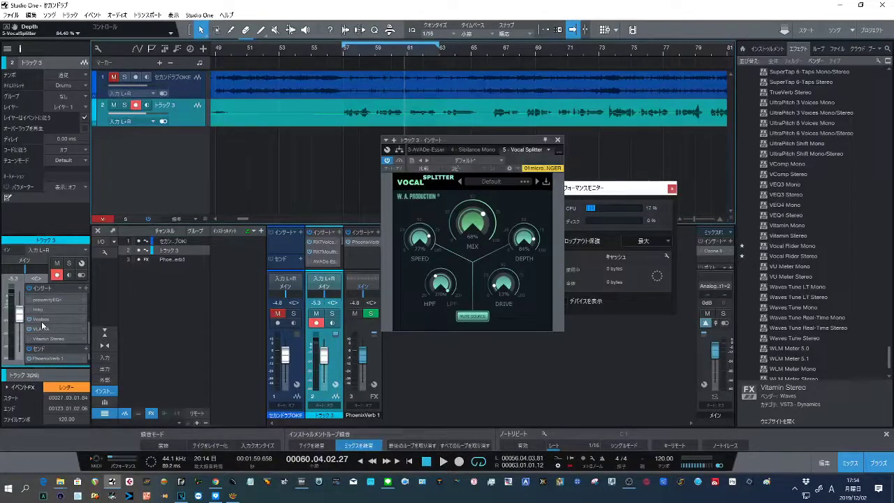
{"action": "left_click", "coordinate": [42, 319]}
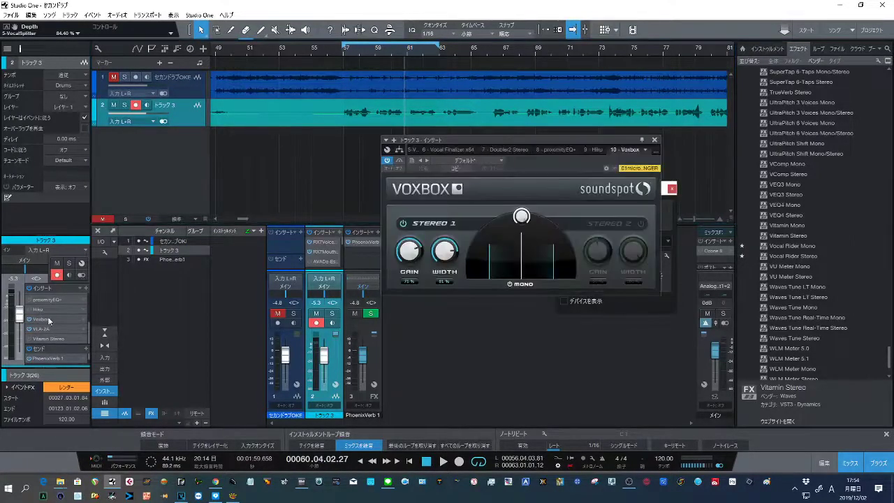
{"action": "left_click_drag", "start_coordinate": [468, 140], "coordinate": [393, 166]}
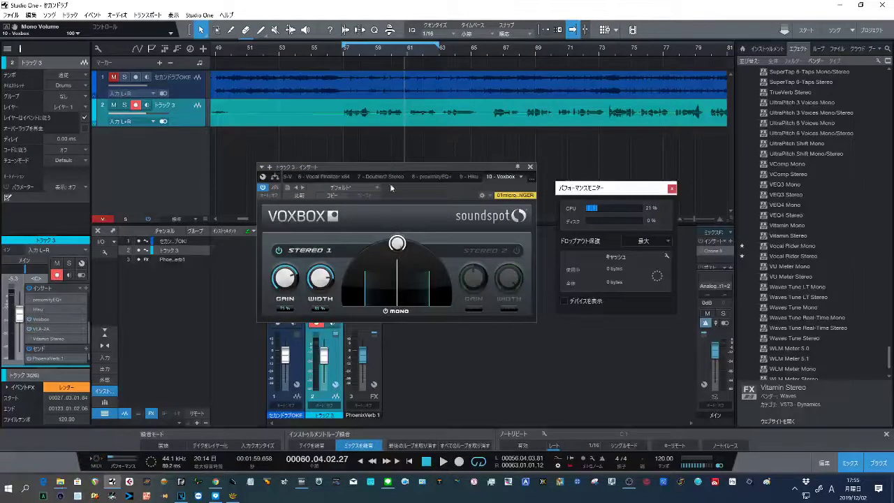
{"action": "left_click", "coordinate": [345, 64]}
{"action": "key", "text": "space"}
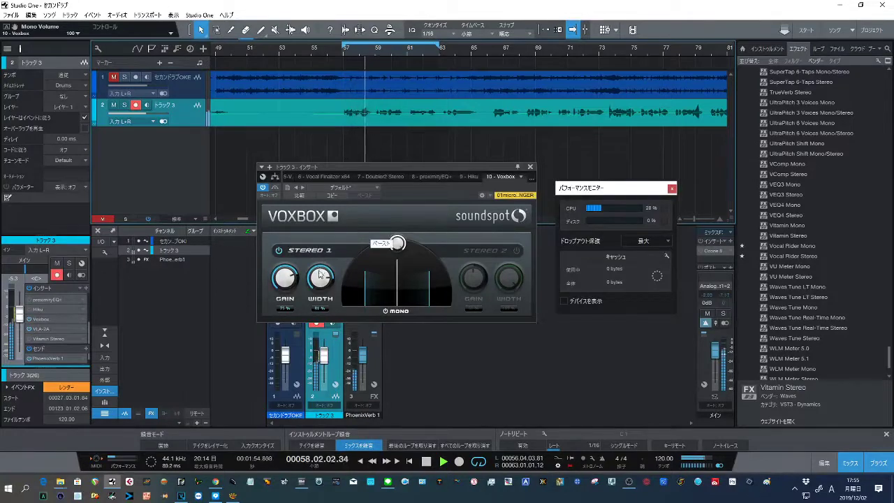
Try Voxbox's Stereo 1 Width at 95% and 0% during playback, and lower its Gain to 63%
{"action": "left_click_drag", "start_coordinate": [320, 276], "coordinate": [321, 263]}
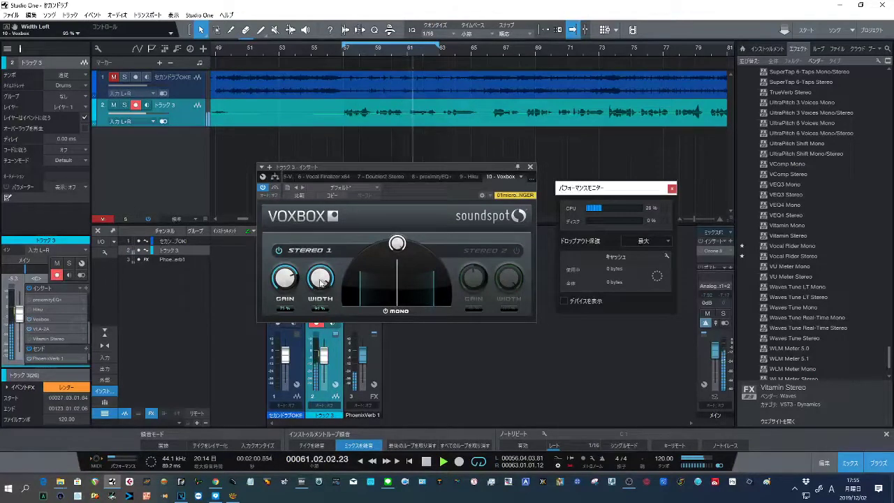
{"action": "left_click_drag", "start_coordinate": [321, 281], "coordinate": [316, 387]}
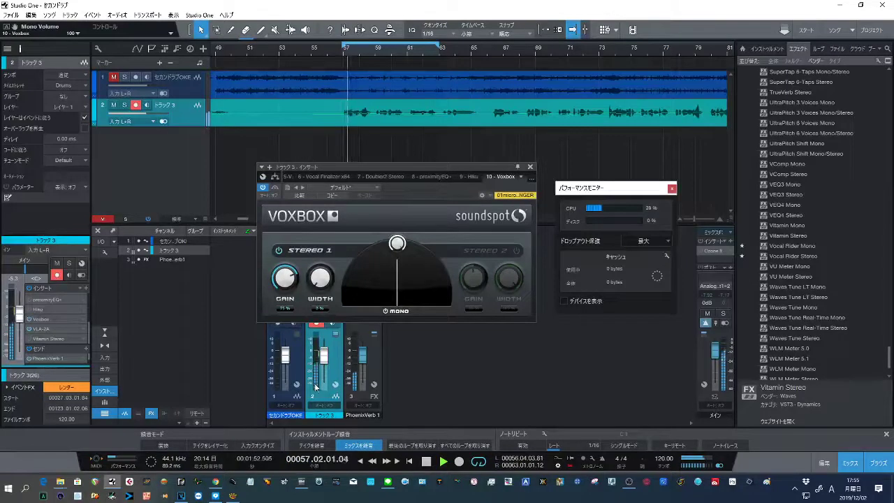
{"action": "left_click_drag", "start_coordinate": [283, 280], "coordinate": [283, 290]}
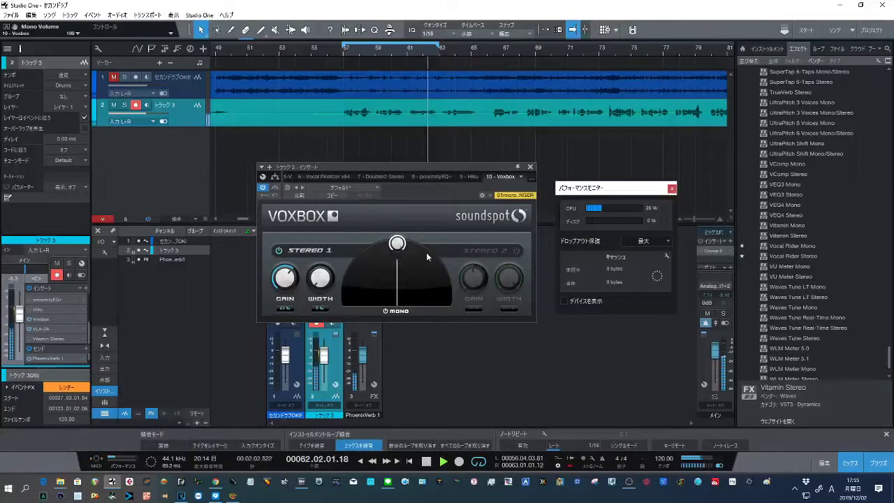
Turn on Voxbox's Stereo 2, set Stereo 1 Width to 37%, and reduce the Stereo 2 Width
{"action": "left_click", "coordinate": [516, 251]}
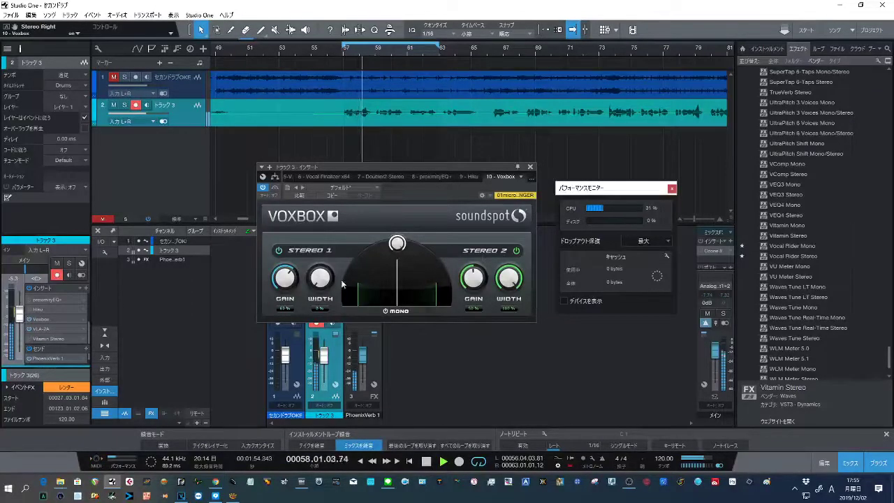
{"action": "left_click_drag", "start_coordinate": [323, 283], "coordinate": [328, 243]}
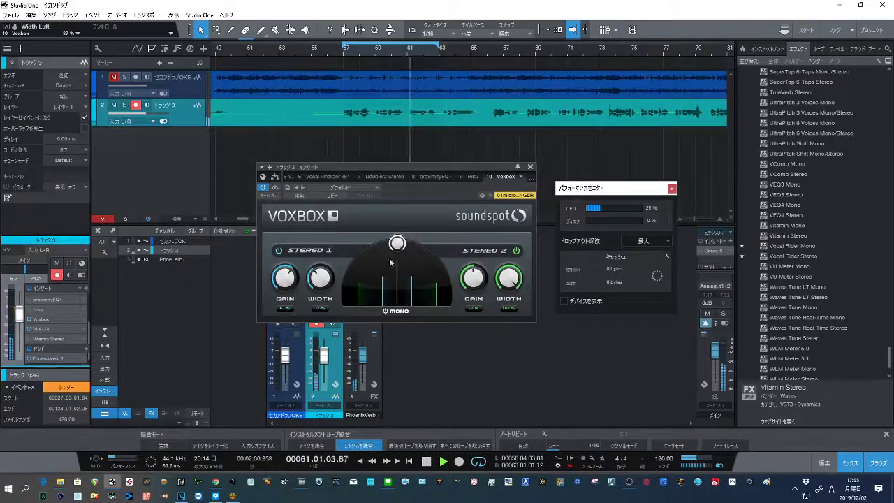
{"action": "left_click_drag", "start_coordinate": [509, 281], "coordinate": [515, 301]}
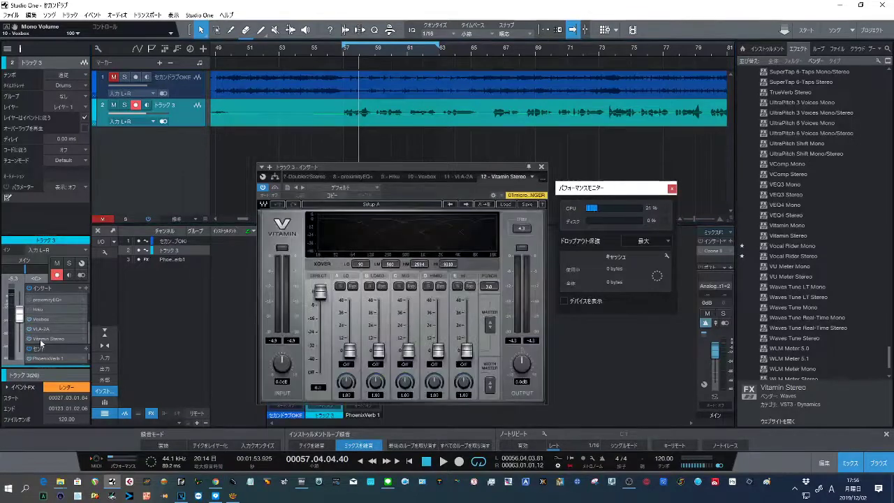
Play the vocal from bar 57 and lower Vitamin Stereo's Direct level to -47.9
{"action": "left_click", "coordinate": [351, 145]}
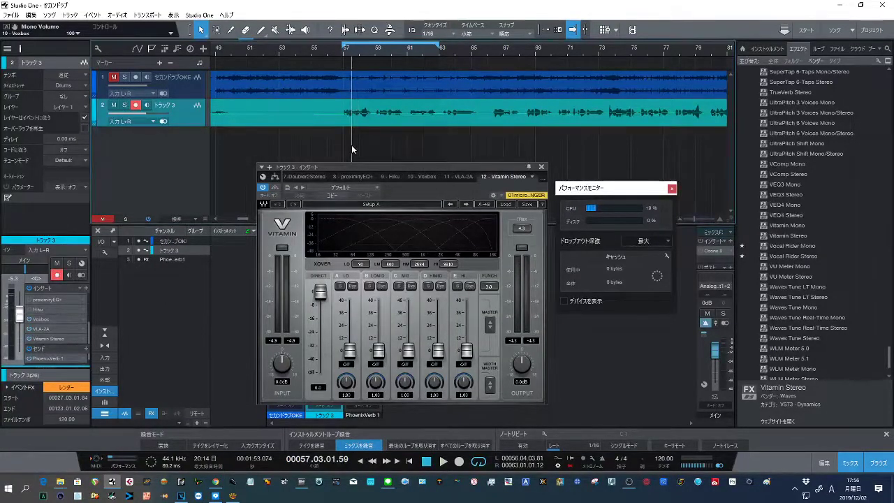
{"action": "key", "text": "space"}
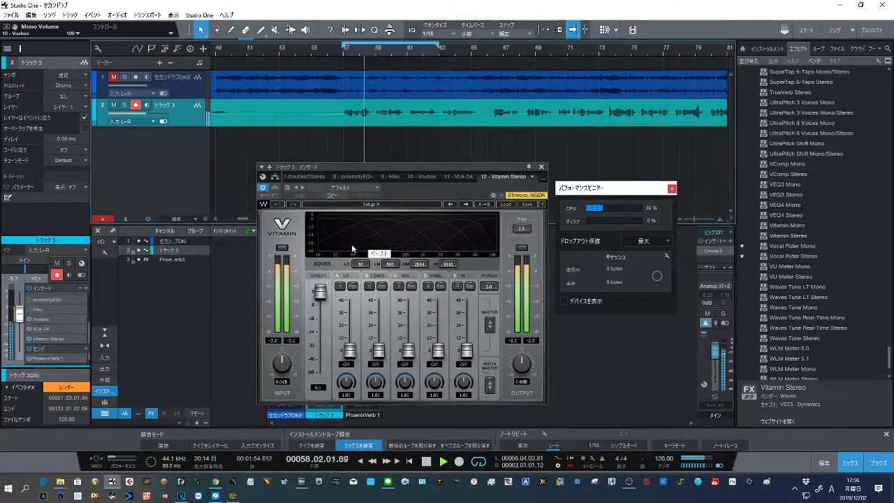
{"action": "left_click_drag", "start_coordinate": [319, 292], "coordinate": [319, 370]}
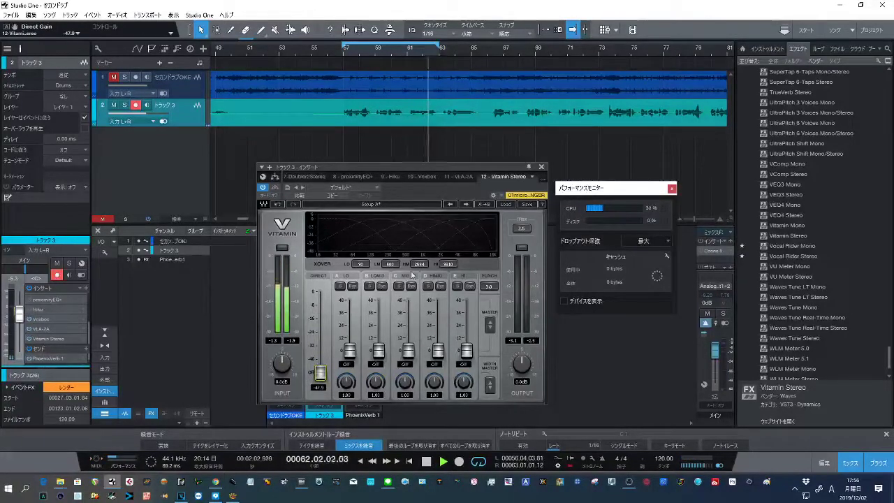
Raise Vitamin's band levels, setting Mid to 31.3, HiMid to 30.1, Hi to 17.9 and LoMid to 19.6
{"action": "left_click_drag", "start_coordinate": [408, 352], "coordinate": [409, 318]}
{"action": "left_click_drag", "start_coordinate": [443, 353], "coordinate": [438, 320]}
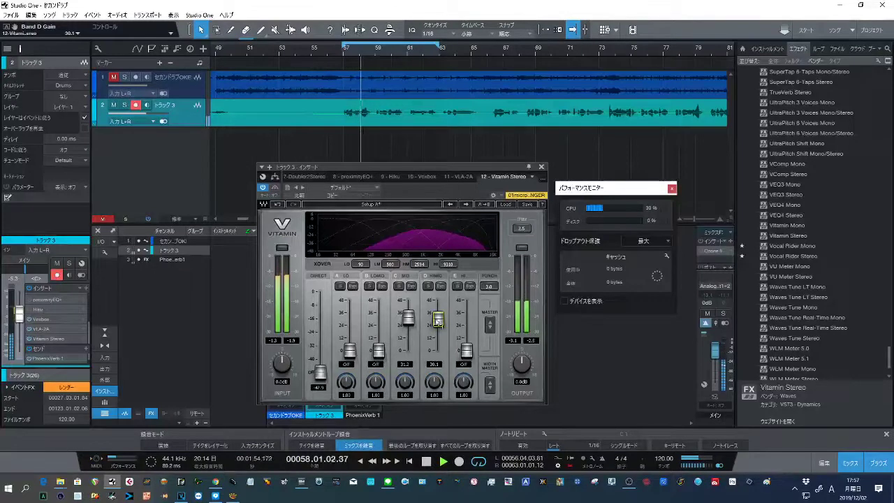
{"action": "left_click_drag", "start_coordinate": [466, 352], "coordinate": [465, 331]}
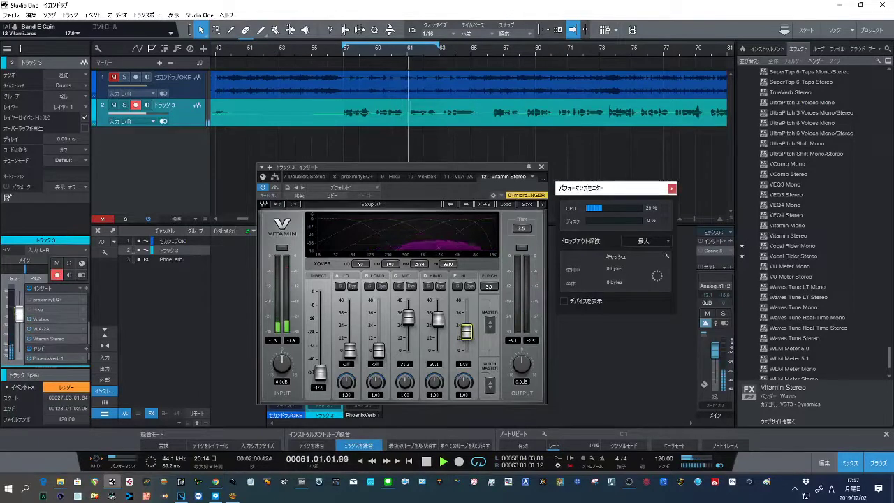
{"action": "left_click_drag", "start_coordinate": [378, 352], "coordinate": [378, 330]}
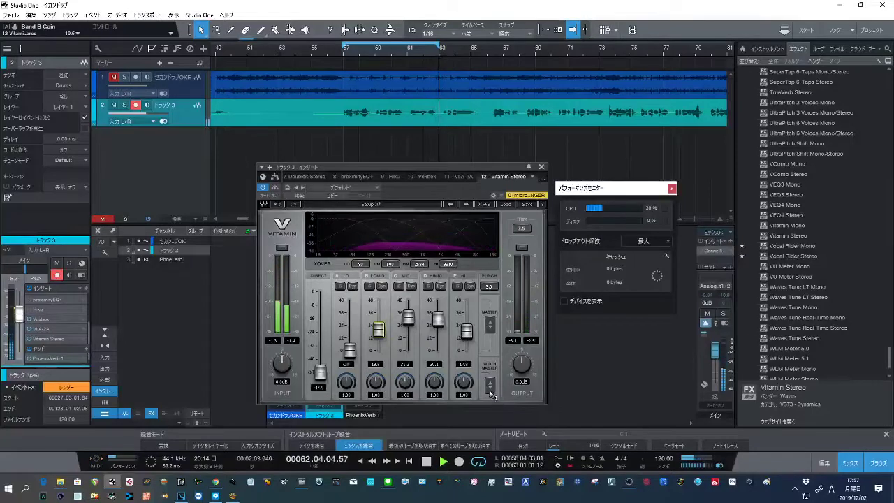
Raise all of Vitamin's band widths together to 1.63, and set the Hi level to 20.4 and HiMid to 33.6
{"action": "left_click_drag", "start_coordinate": [491, 391], "coordinate": [490, 368]}
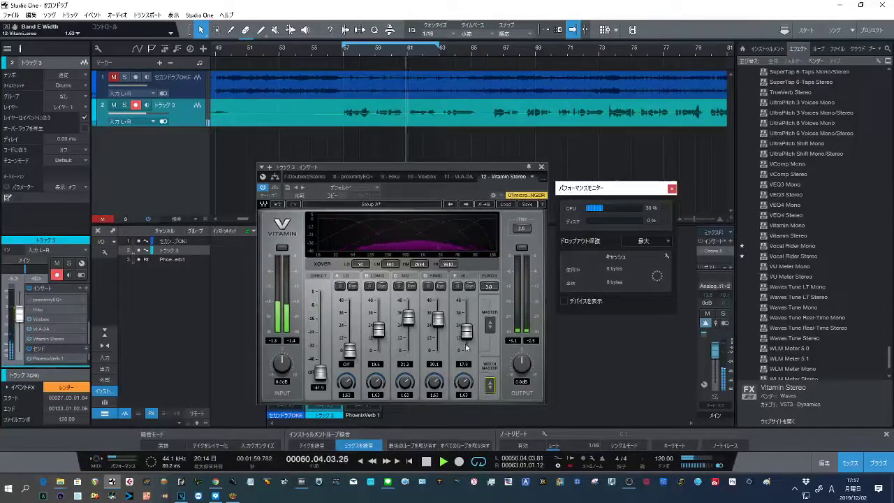
{"action": "left_click_drag", "start_coordinate": [467, 332], "coordinate": [466, 330]}
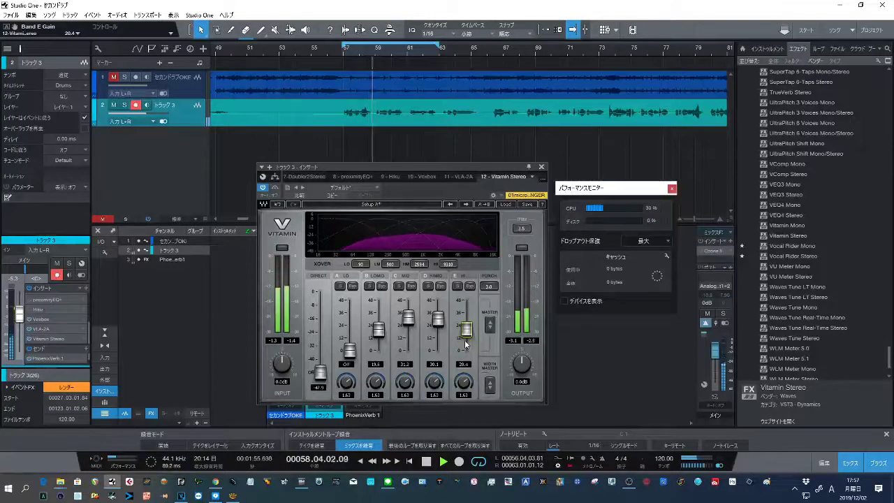
{"action": "left_click_drag", "start_coordinate": [440, 323], "coordinate": [438, 315]}
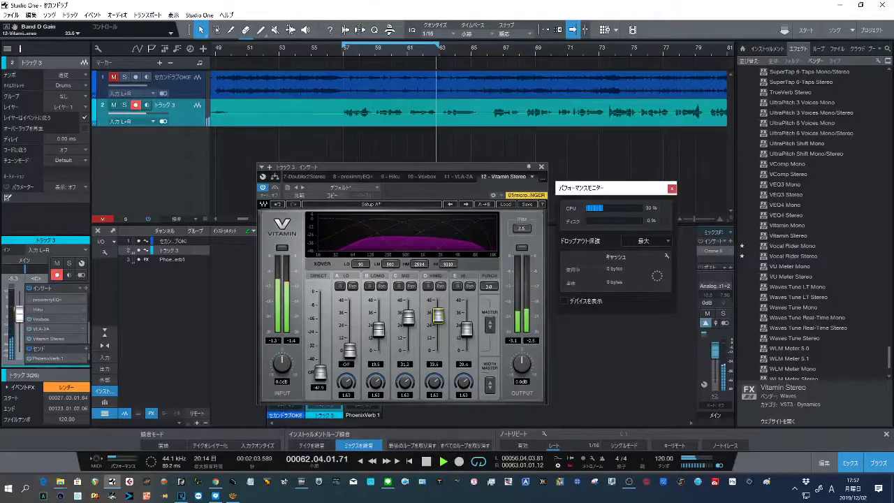
Fine-tune Vitamin's balance by raising the Direct level to about -40.8, HiMid to 34.1 and LoMid to 22.0
{"action": "left_click_drag", "start_coordinate": [320, 372], "coordinate": [320, 360]}
{"action": "left_click_drag", "start_coordinate": [439, 316], "coordinate": [438, 315]}
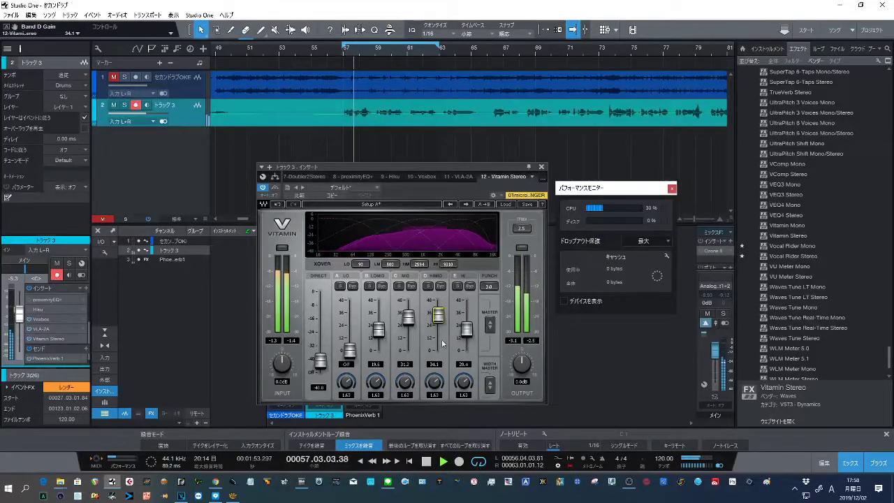
{"action": "left_click_drag", "start_coordinate": [377, 329], "coordinate": [378, 327]}
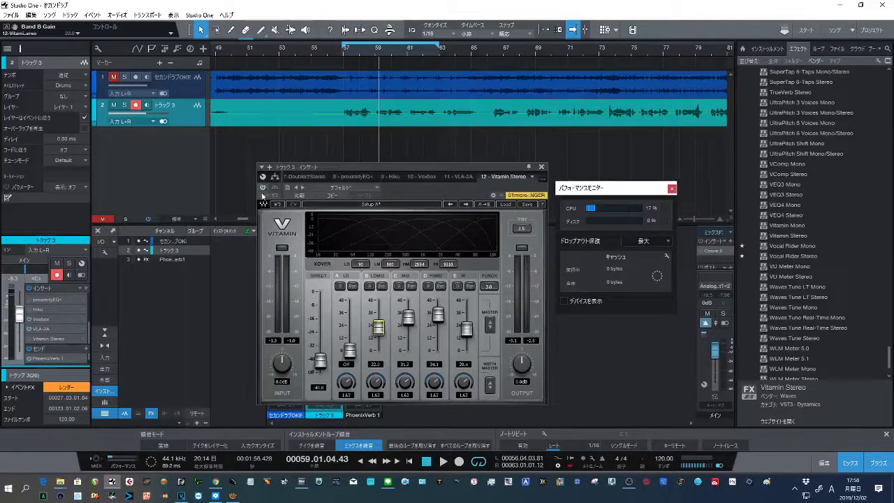
Open proximityEQ+ from Track 3's insert chain and reset the settings for all its bands
{"action": "left_click", "coordinate": [48, 299]}
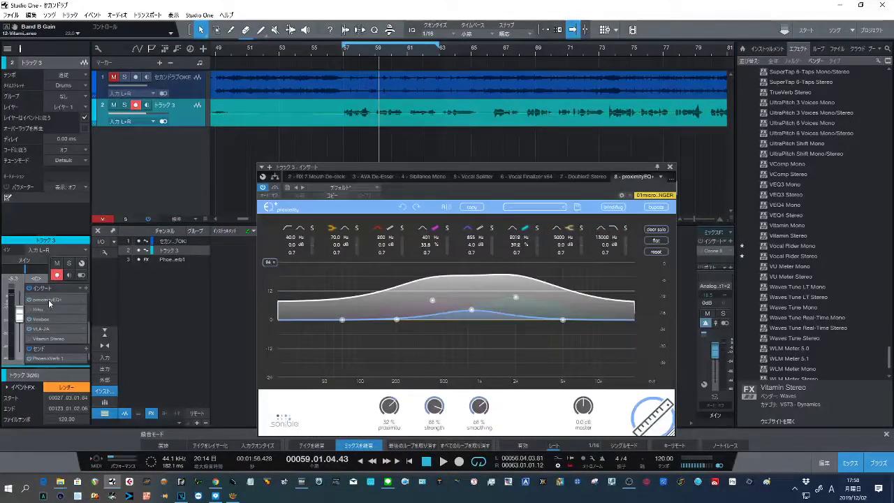
{"action": "left_click_drag", "start_coordinate": [403, 169], "coordinate": [394, 109]}
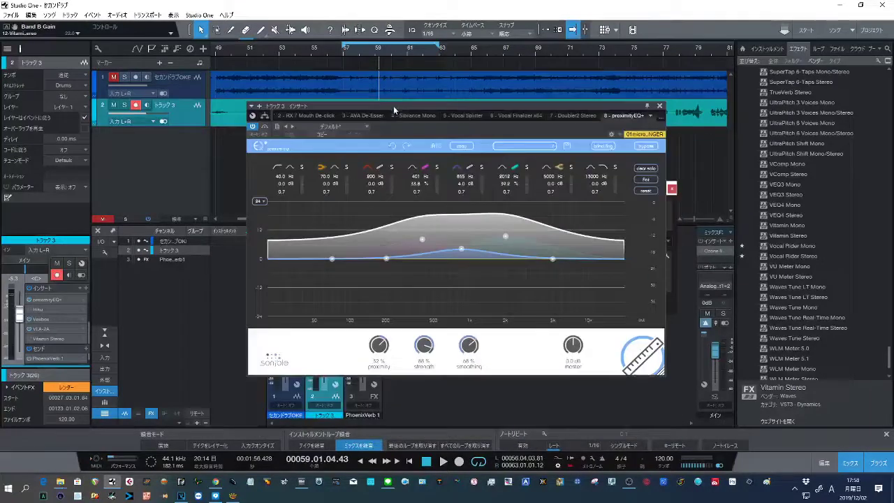
{"action": "left_click", "coordinate": [644, 191]}
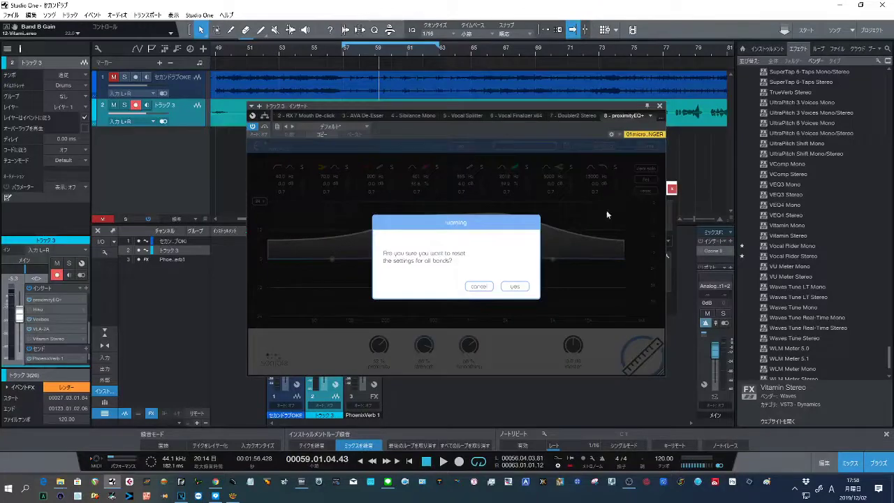
{"action": "left_click", "coordinate": [514, 287]}
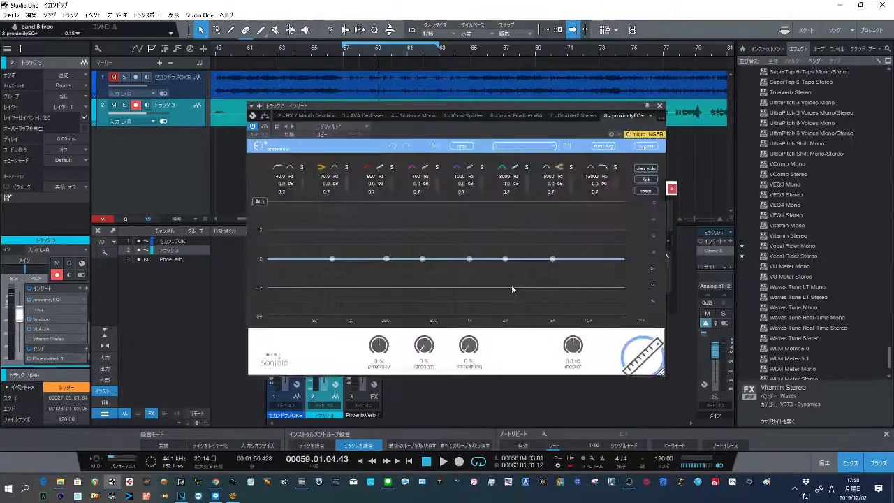
Play the vocal from bar 57 and set proximityEQ+'s overall Proximity to 37%
{"action": "left_click", "coordinate": [348, 55]}
{"action": "key", "text": "space"}
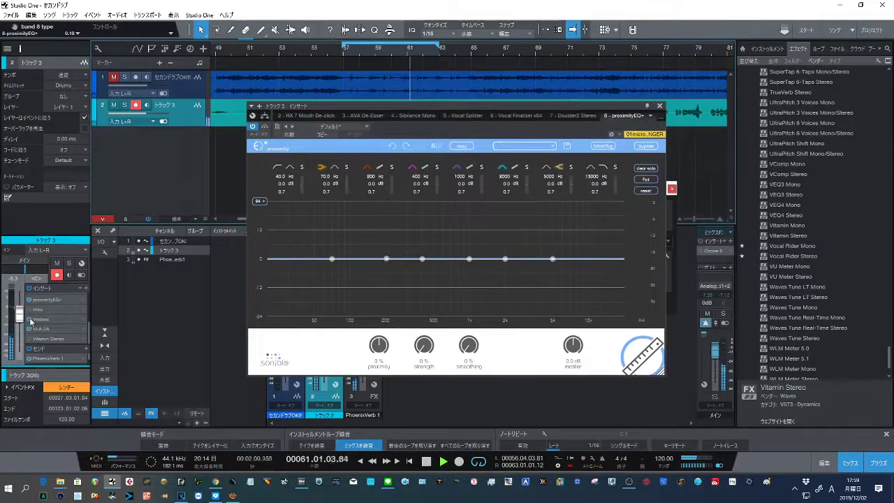
{"action": "scroll", "coordinate": [40, 312], "scroll_direction": "up", "scroll_amount": 2}
{"action": "scroll", "coordinate": [40, 312], "scroll_direction": "up", "scroll_amount": 2}
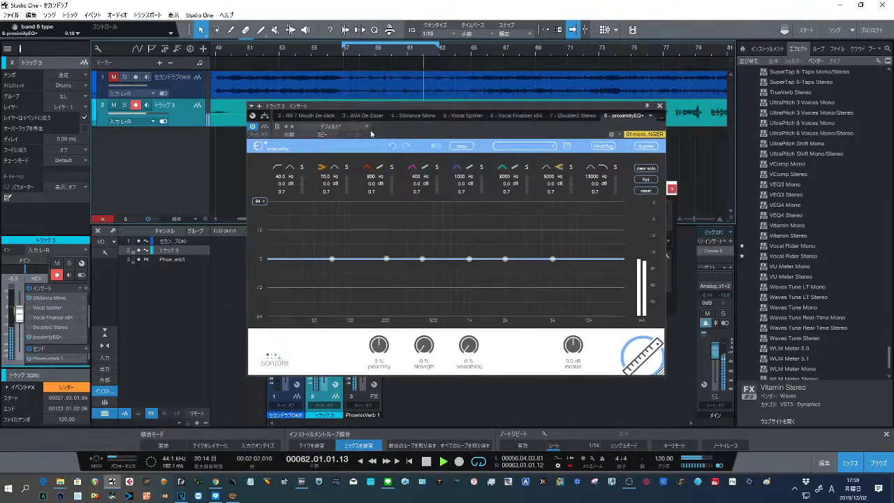
{"action": "scroll", "coordinate": [381, 345], "scroll_direction": "up", "scroll_amount": 3}
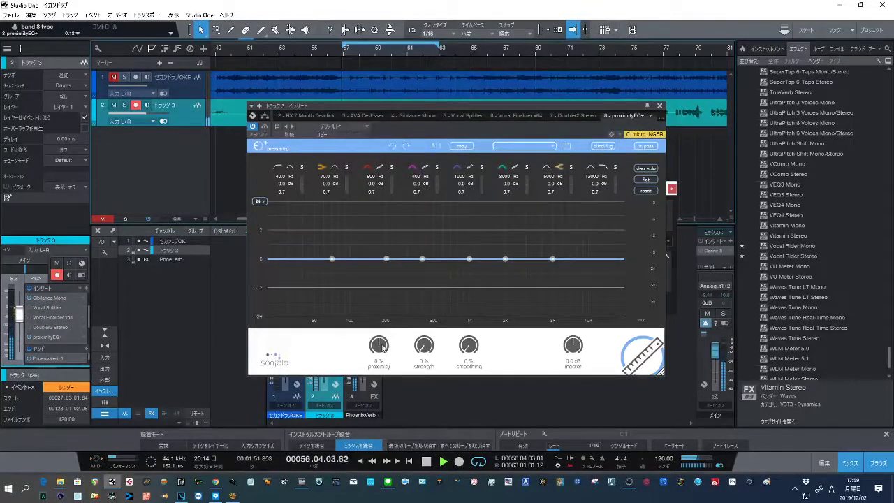
{"action": "left_click_drag", "start_coordinate": [381, 345], "coordinate": [384, 322]}
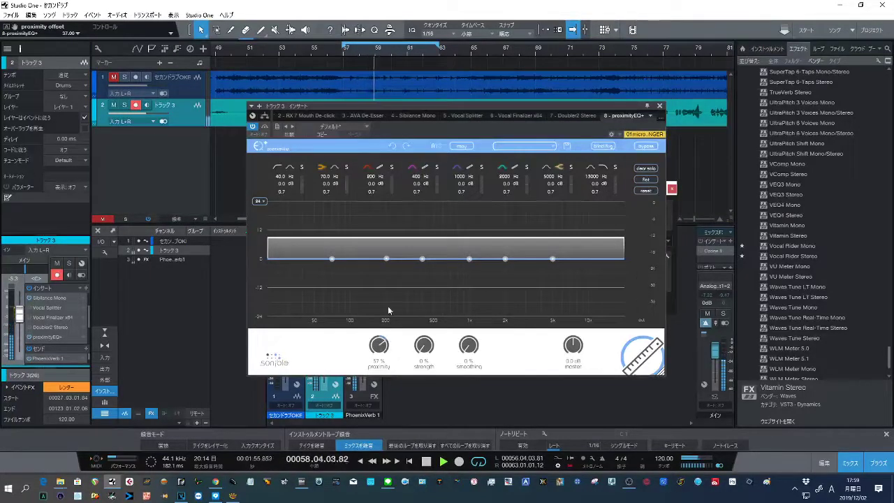
Switch proximityEQ+'s bands 3 to 6 (200, 400, 1000 and 2000 Hz) to the percentage-based proximity type
{"action": "left_click", "coordinate": [378, 170]}
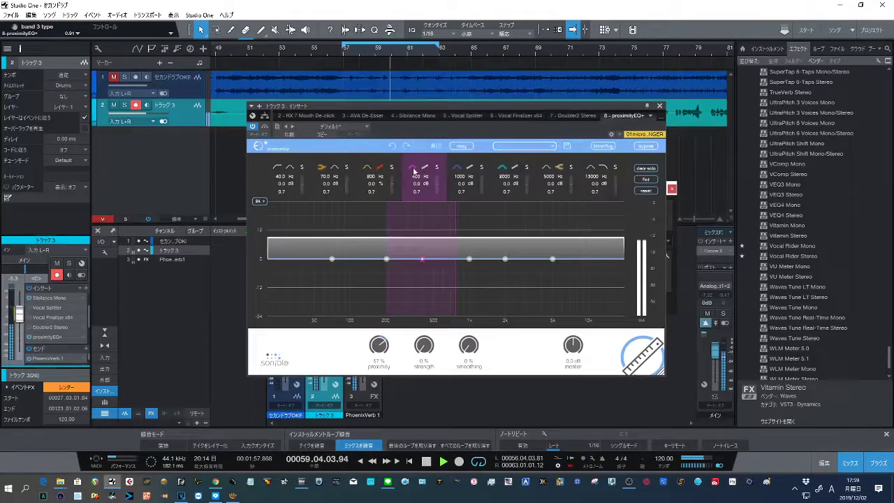
{"action": "left_click", "coordinate": [424, 168]}
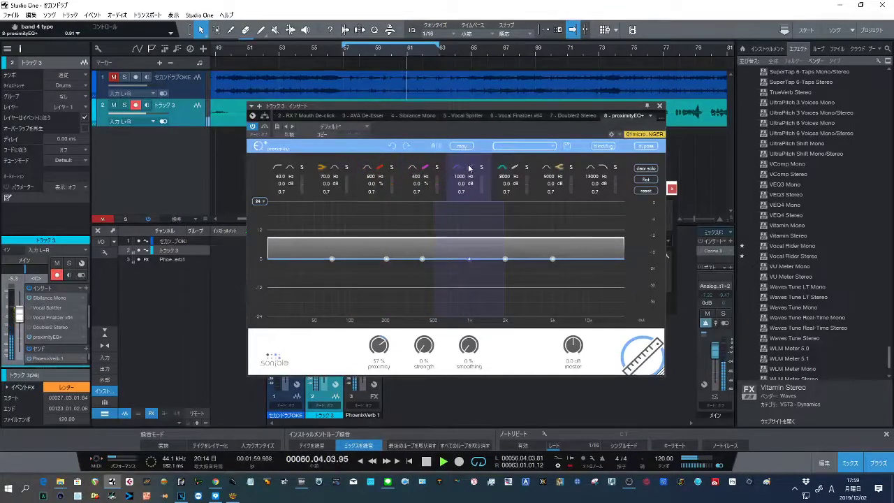
{"action": "left_click", "coordinate": [469, 167]}
{"action": "left_click", "coordinate": [515, 167]}
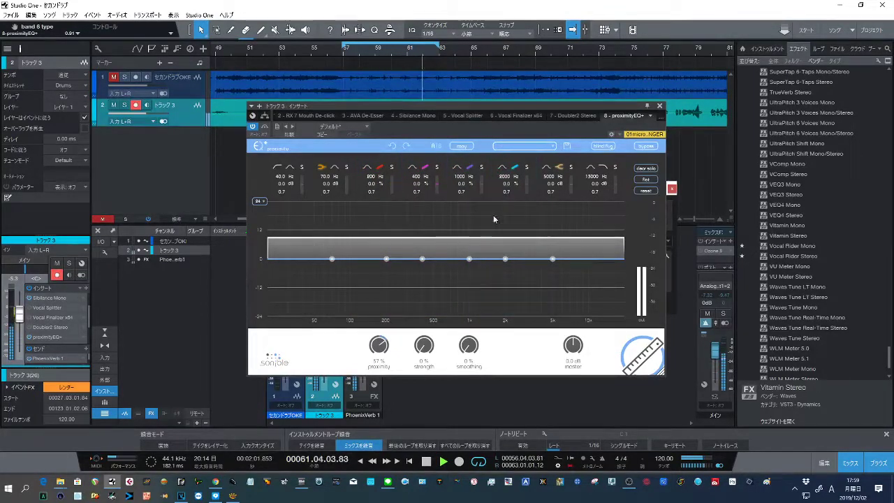
Raise band 4 to 37.5% at 416 Hz and band 6 to 59.6% at 2105 Hz, and set Strength to 32%
{"action": "left_click_drag", "start_coordinate": [426, 260], "coordinate": [424, 235]}
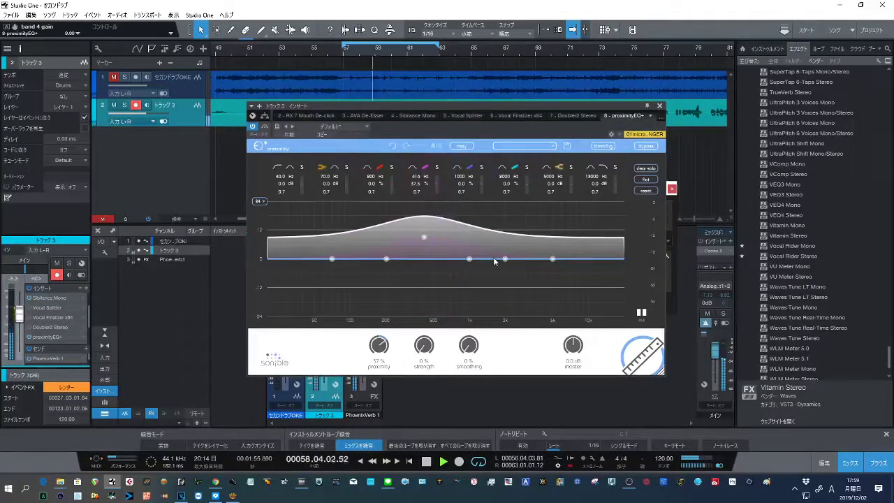
{"action": "left_click_drag", "start_coordinate": [505, 259], "coordinate": [506, 222]}
{"action": "left_click_drag", "start_coordinate": [380, 344], "coordinate": [428, 303]}
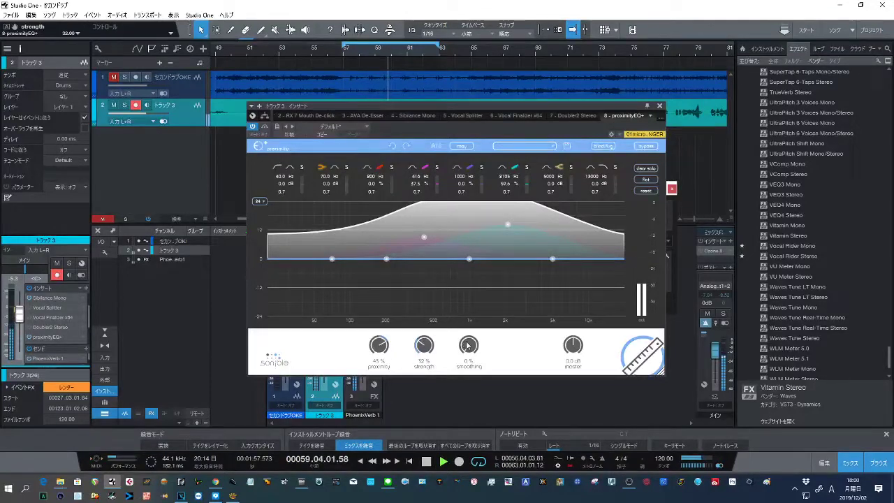
Lower band 4 to 24.6% and band 6 to 39.5% at 1758 Hz, and raise the overall Proximity to 90%
{"action": "left_click_drag", "start_coordinate": [424, 236], "coordinate": [423, 248]}
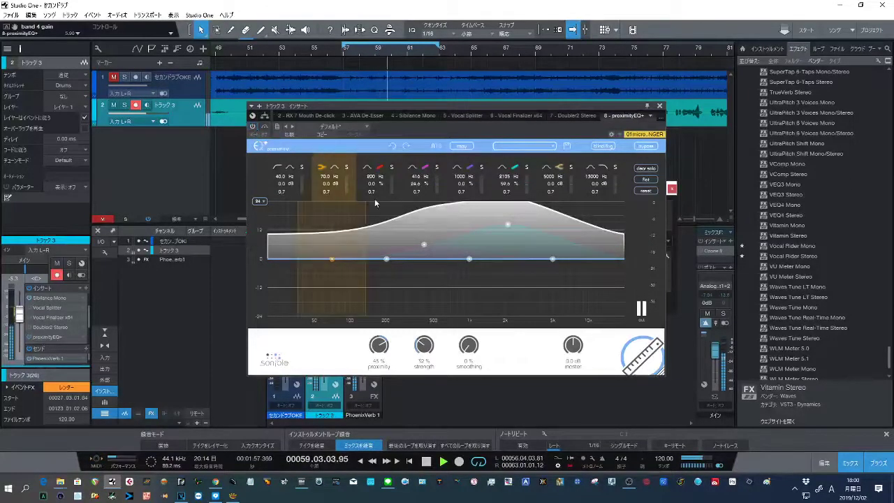
{"action": "left_click_drag", "start_coordinate": [508, 221], "coordinate": [498, 236]}
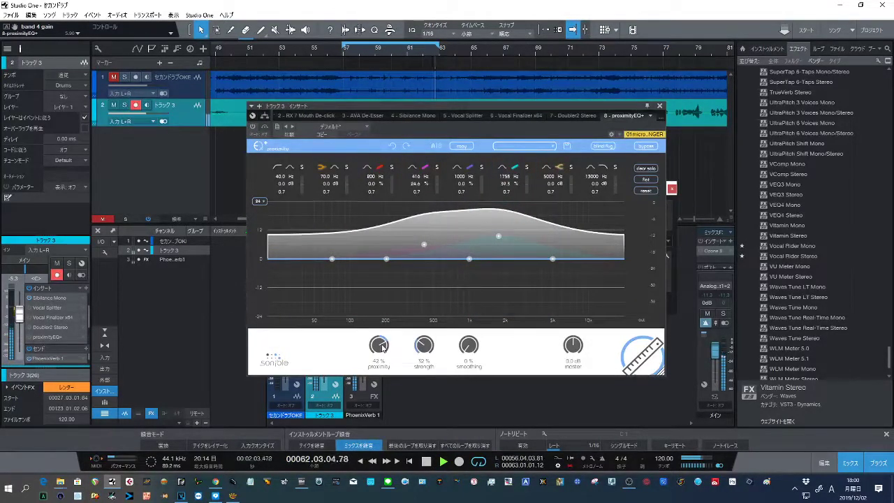
{"action": "left_click_drag", "start_coordinate": [383, 347], "coordinate": [389, 330]}
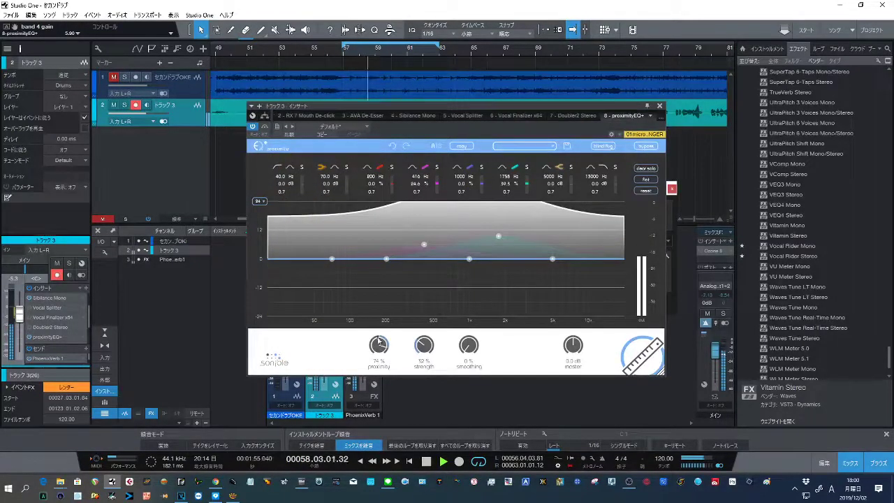
{"action": "left_click_drag", "start_coordinate": [378, 342], "coordinate": [380, 337]}
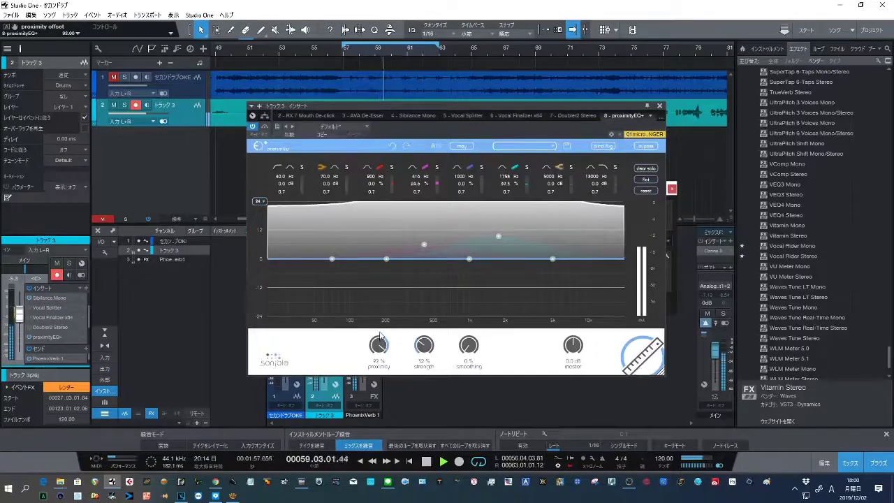
{"action": "left_click_drag", "start_coordinate": [380, 337], "coordinate": [381, 337]}
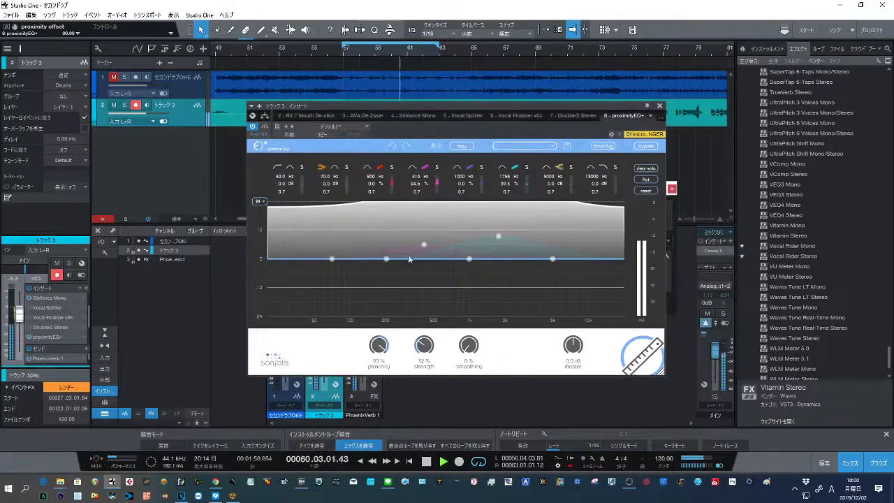
Raise band 3 to 45.0% at 214 Hz and band 6 to 57.9% at 1742 Hz, and toggle proximityEQ+ to compare the sound
{"action": "left_click_drag", "start_coordinate": [388, 259], "coordinate": [391, 232]}
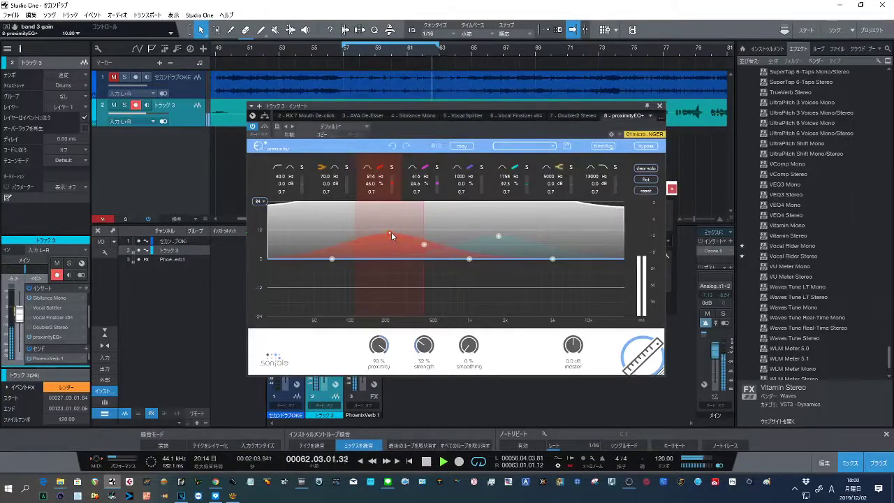
{"action": "left_click_drag", "start_coordinate": [498, 236], "coordinate": [497, 222]}
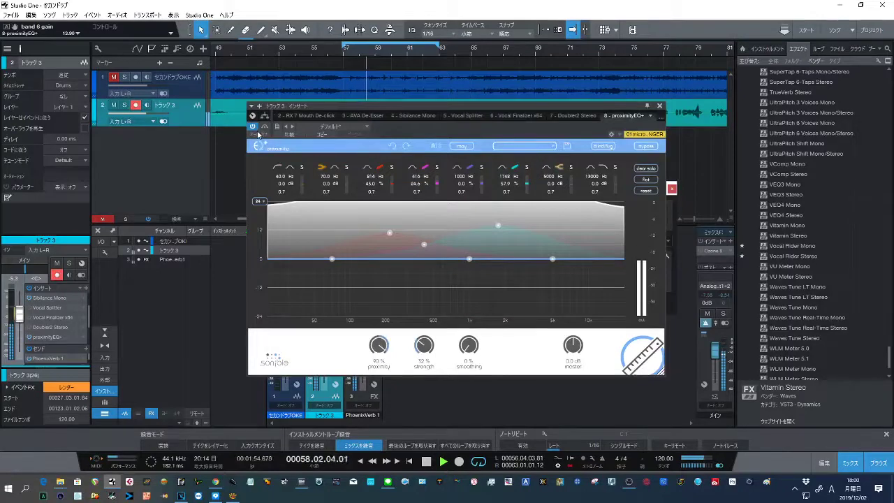
{"action": "left_click", "coordinate": [253, 127]}
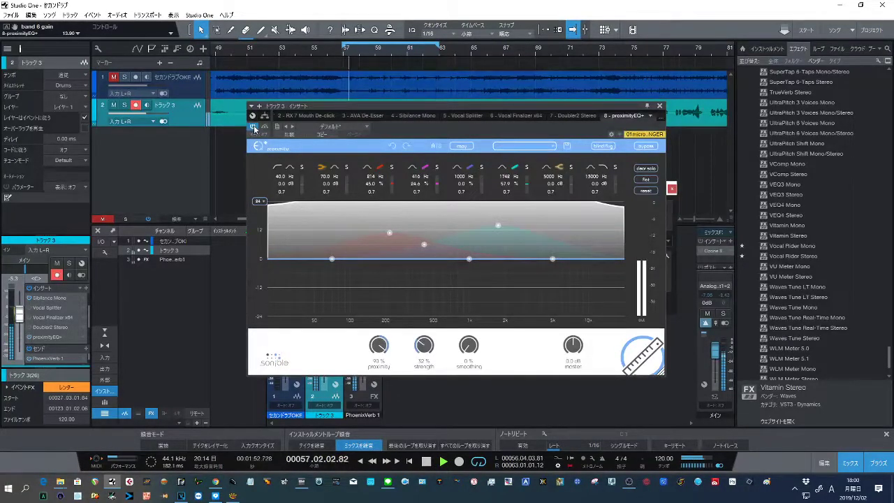